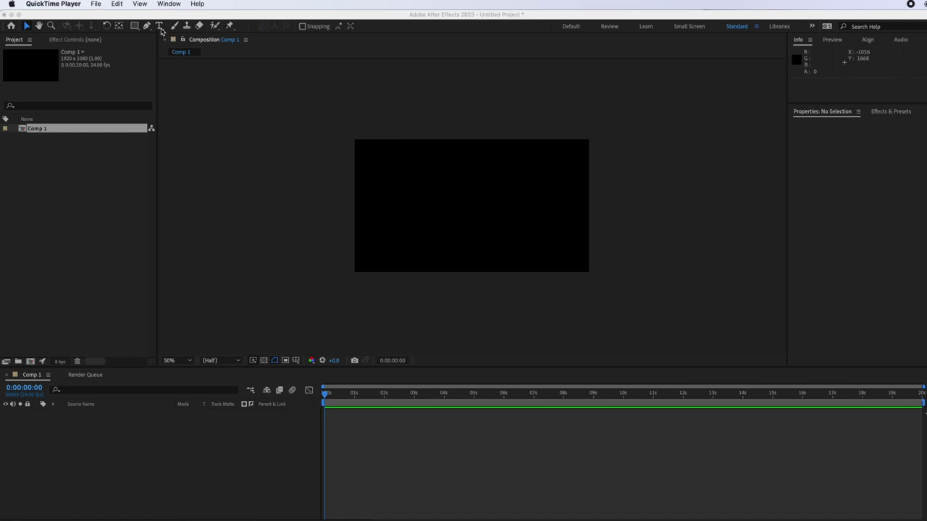
# Step: Bring After Effects to the front and pick the Horizontal Type Tool for Comp 1
pyautogui.click(160, 29)
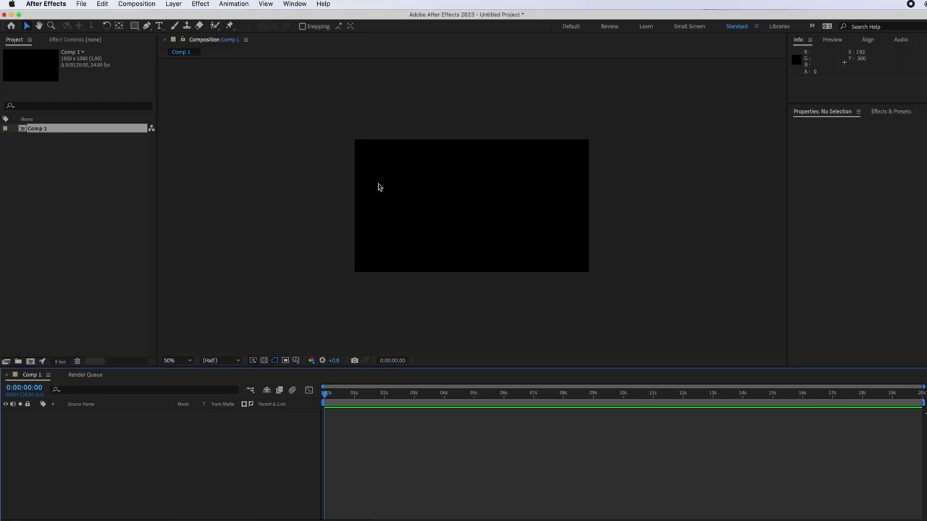
pyautogui.click(160, 28)
# Step: Type 'Soccer' in a new text box, sized 308 px in Cocogoose Pro Italic with pink outline
pyautogui.moveTo(378, 168); pyautogui.dragTo(574, 238)
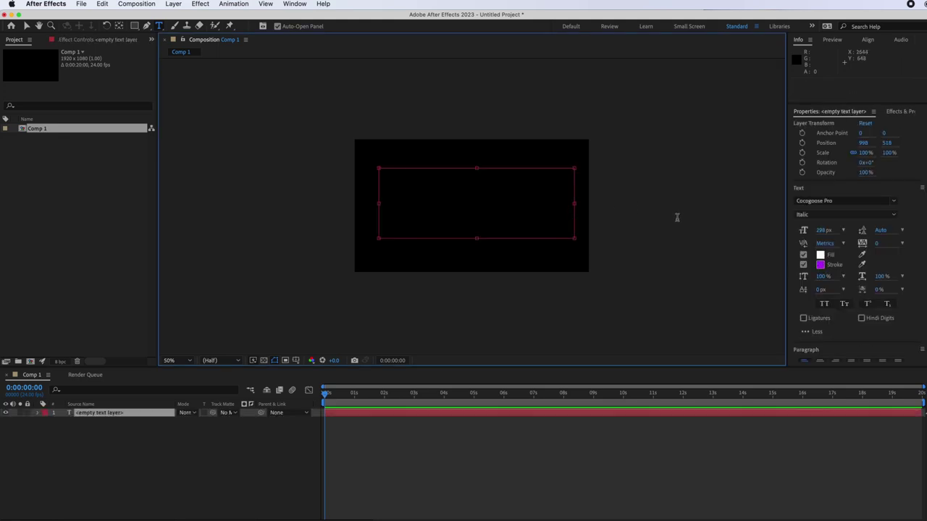
pyautogui.write('Soccer')
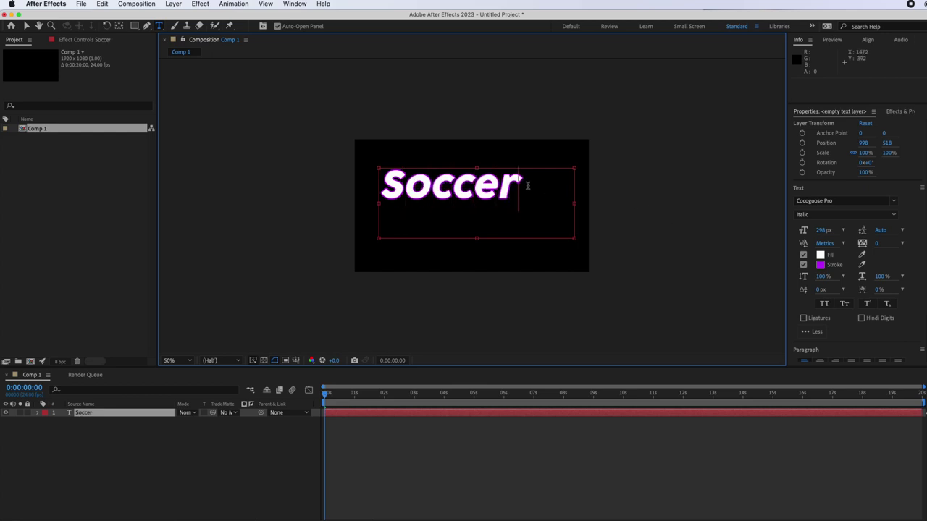
pyautogui.moveTo(521, 186); pyautogui.dragTo(360, 183)
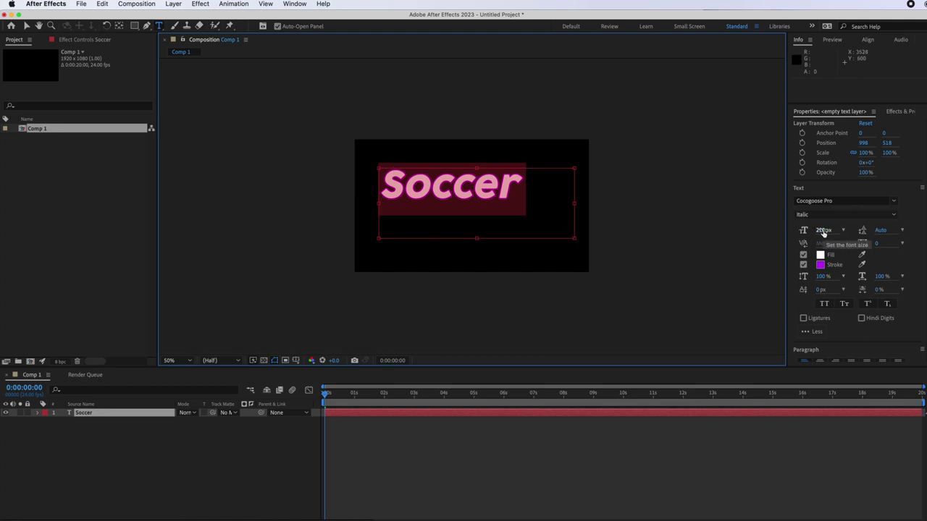
pyautogui.moveTo(823, 229)
pyautogui.mouseDown()
pyautogui.moveTo(766, 233)
pyautogui.moveTo(827, 233)
pyautogui.mouseUp()
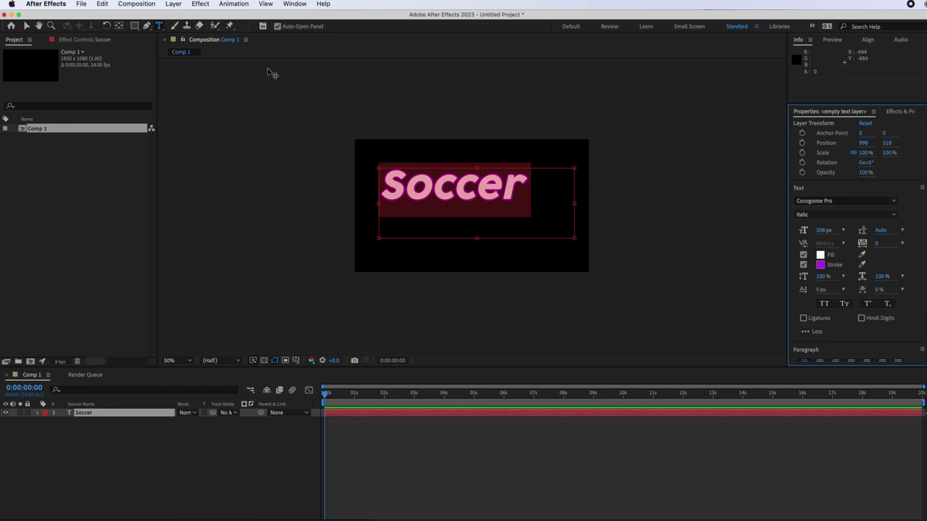
pyautogui.click(27, 25)
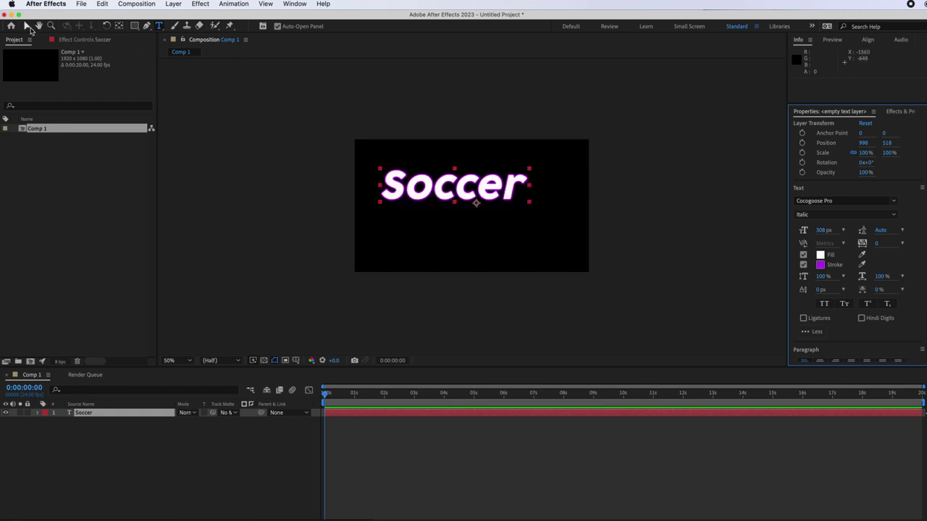
# Step: Set Soccer's anchor point to -170,-113 and move the layer below the frame to 1022,1314
pyautogui.click(290, 95)
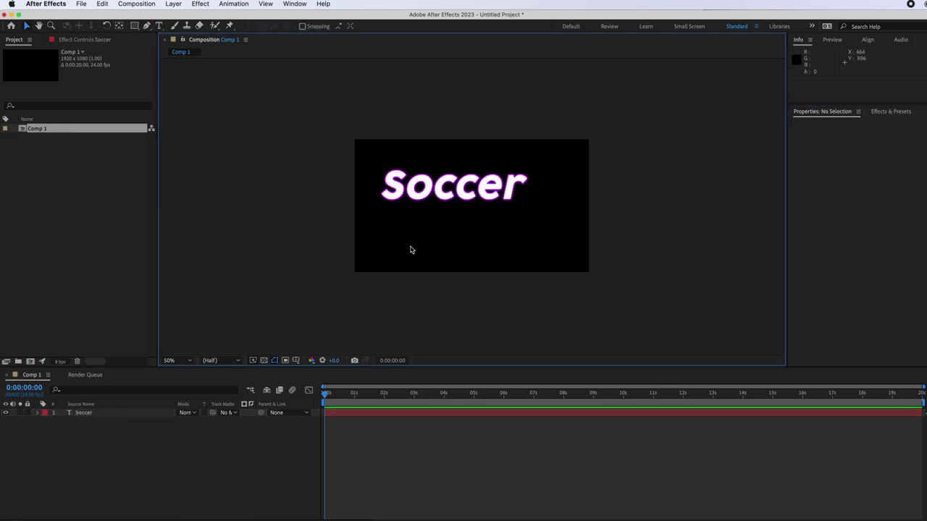
pyautogui.click(37, 413)
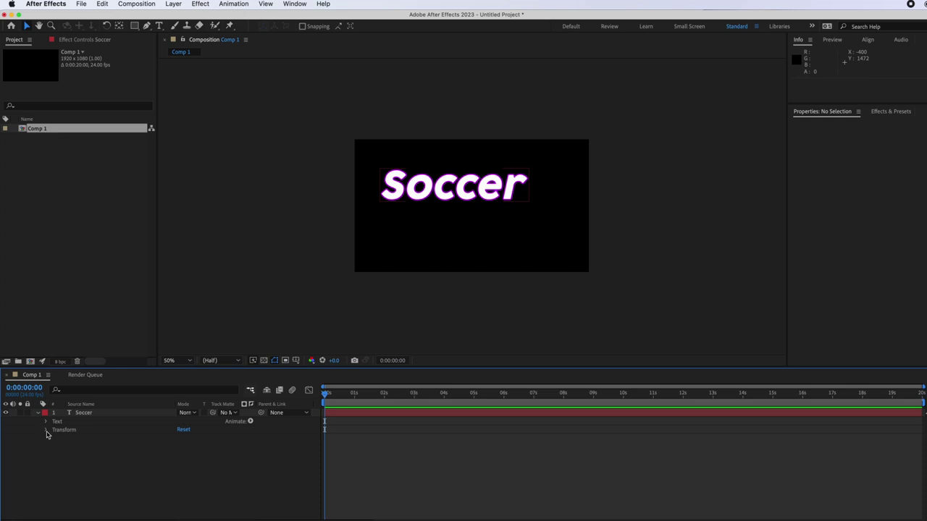
pyautogui.click(46, 430)
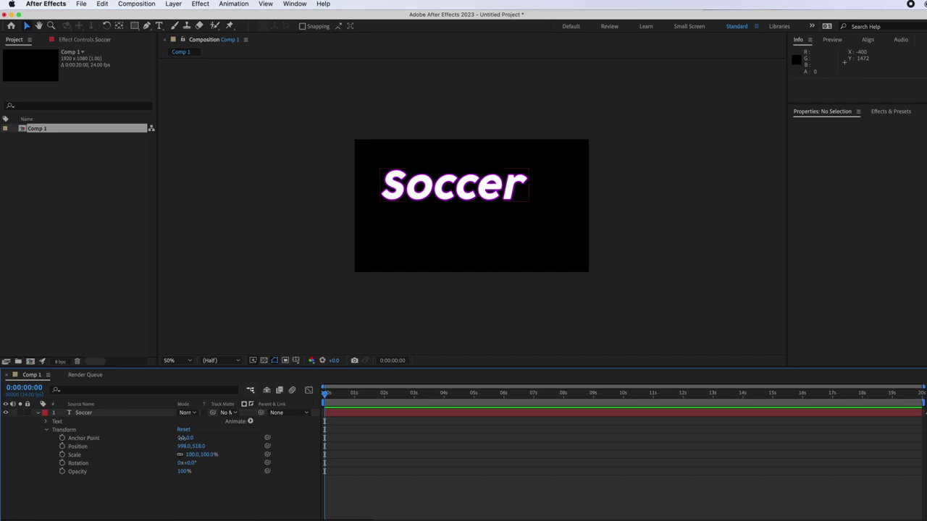
pyautogui.moveTo(180, 442); pyautogui.dragTo(99, 440)
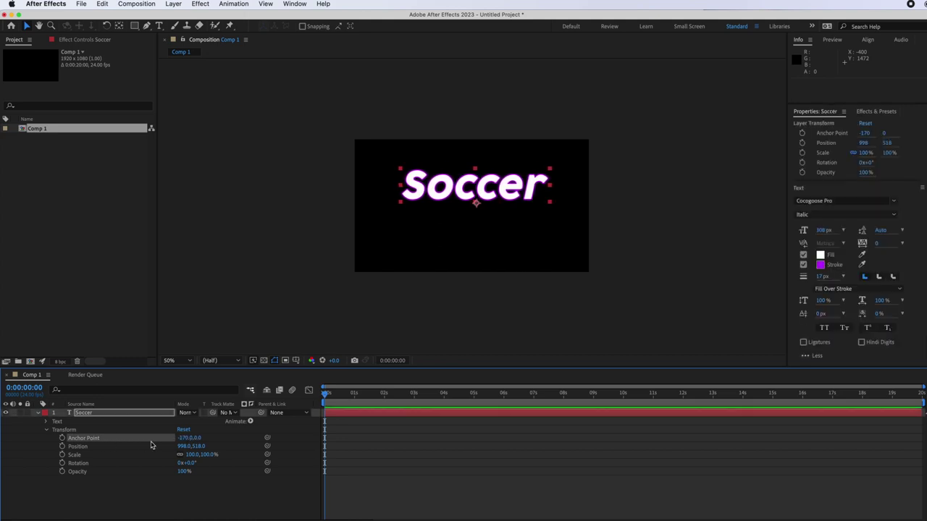
pyautogui.moveTo(197, 438); pyautogui.dragTo(141, 445)
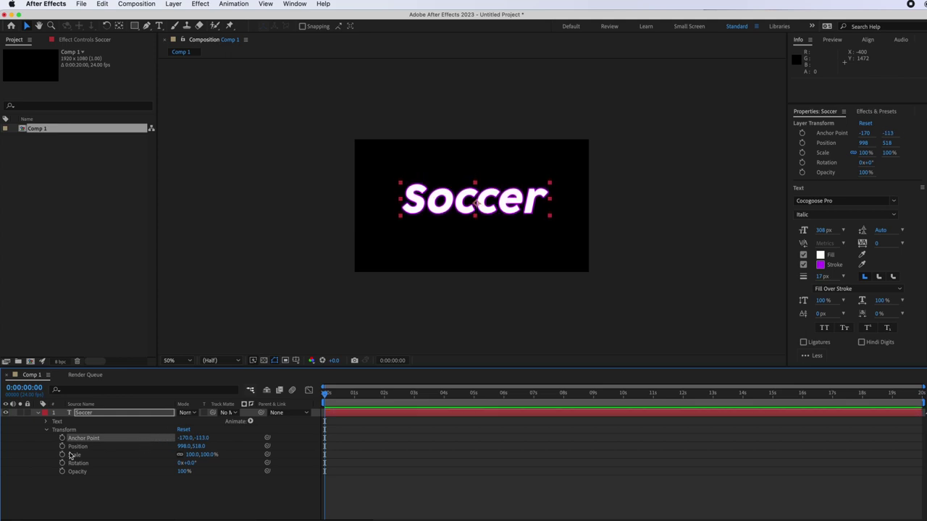
pyautogui.moveTo(442, 213); pyautogui.dragTo(444, 306)
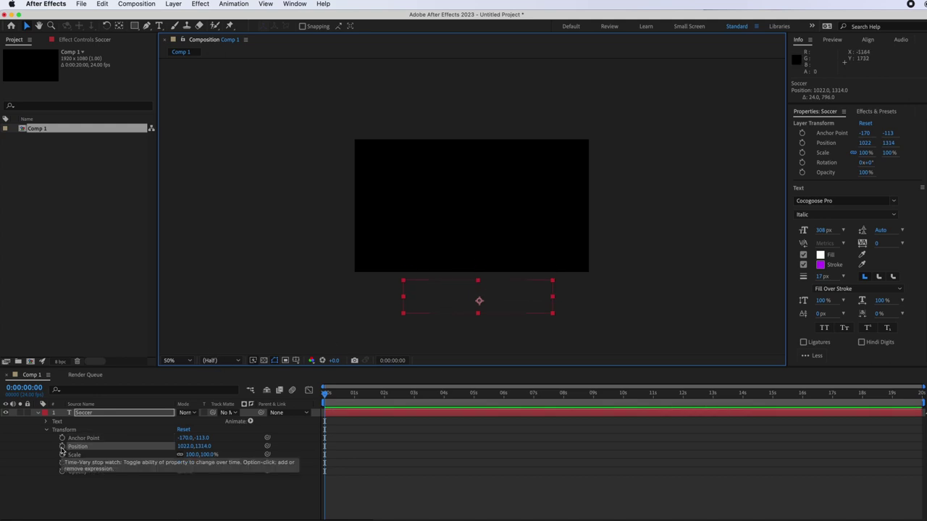
# Step: Keyframe Soccer's Position from below the frame at 0s to 1010,574 at 4 seconds
pyautogui.click(62, 447)
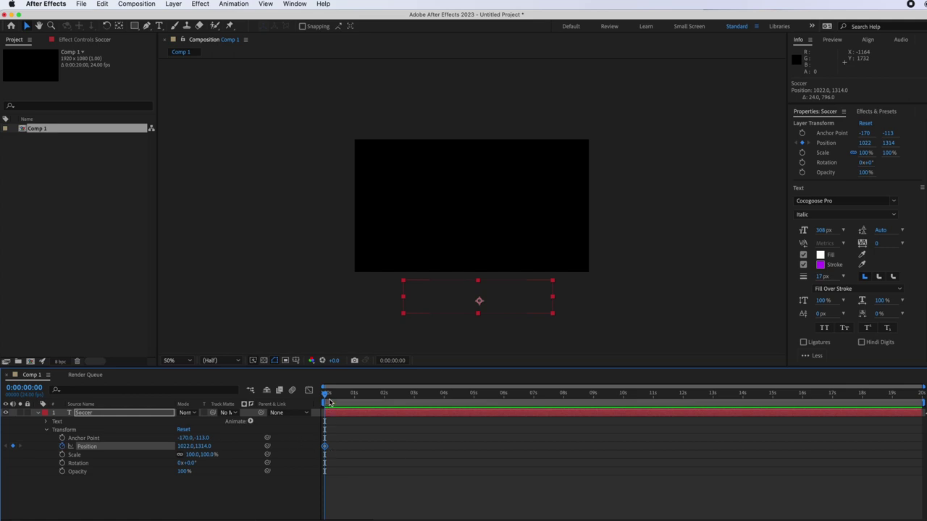
pyautogui.moveTo(327, 395); pyautogui.dragTo(444, 395)
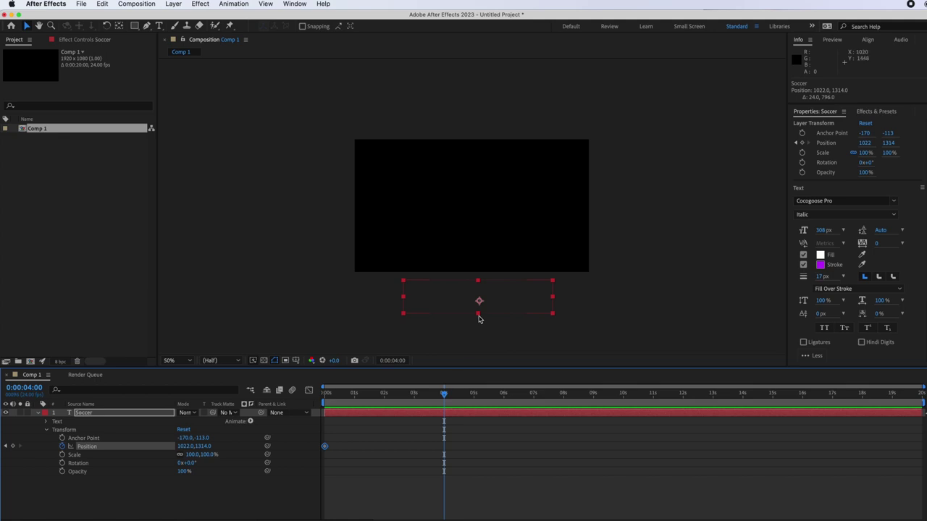
pyautogui.moveTo(480, 304); pyautogui.dragTo(478, 211)
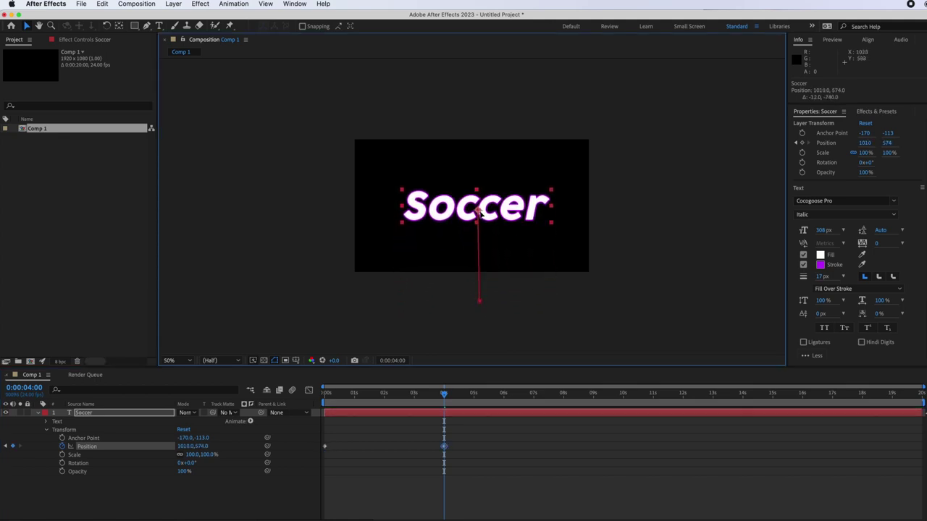
pyautogui.moveTo(444, 396)
pyautogui.mouseDown()
pyautogui.moveTo(326, 398)
pyautogui.moveTo(347, 411)
pyautogui.moveTo(446, 411)
pyautogui.mouseUp()
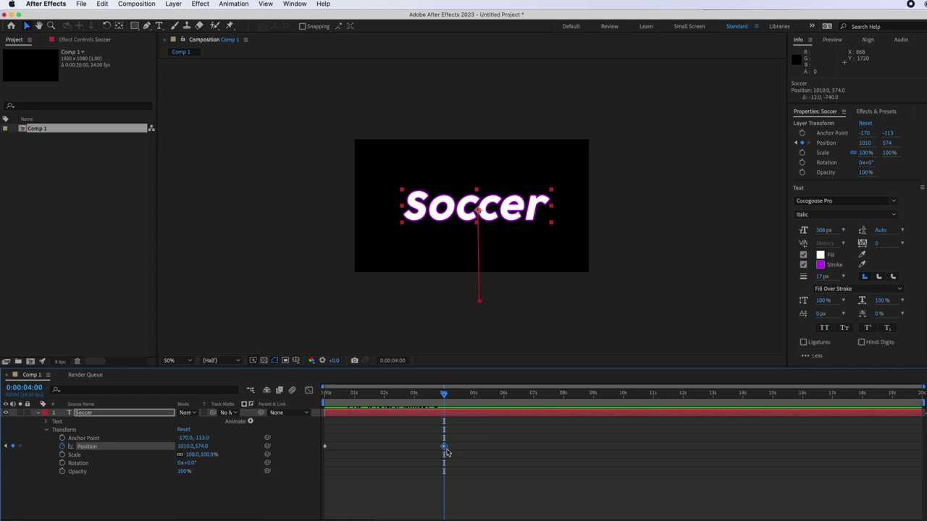
# Step: Open Keyframe Interpolation settings for the 4-second Position keyframe
pyautogui.moveTo(445, 451)
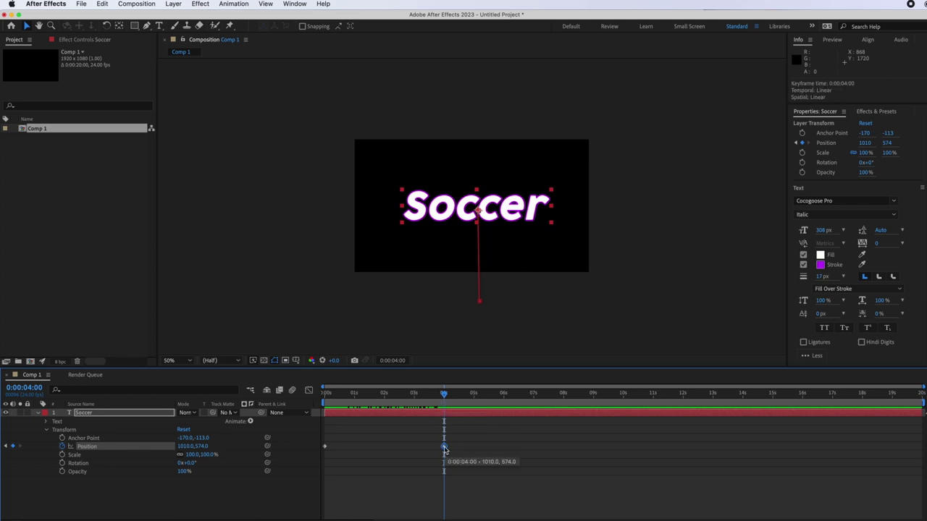
pyautogui.rightClick(444, 448)
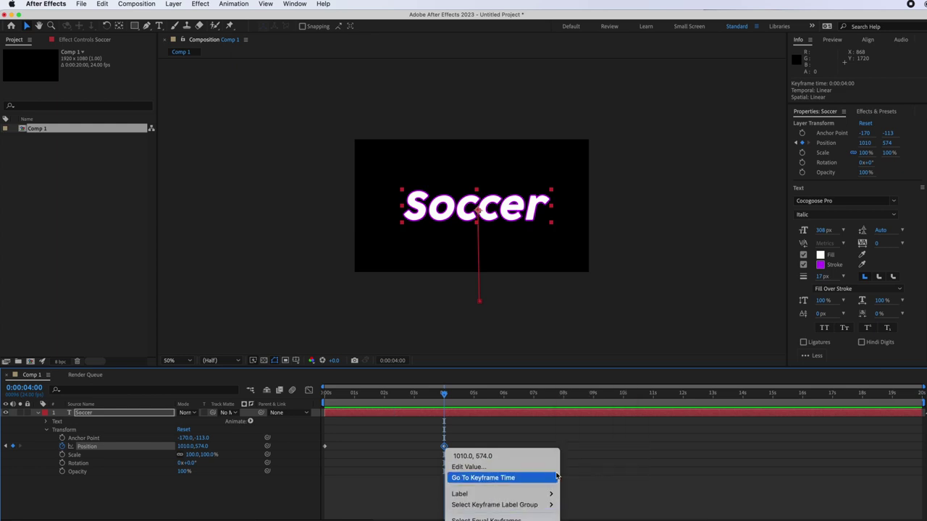
pyautogui.click(729, 465)
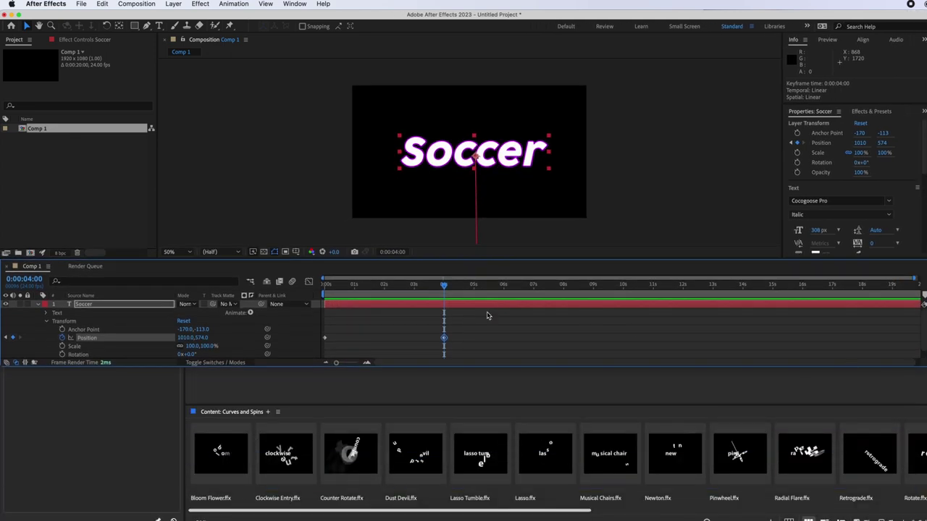
pyautogui.rightClick(444, 338)
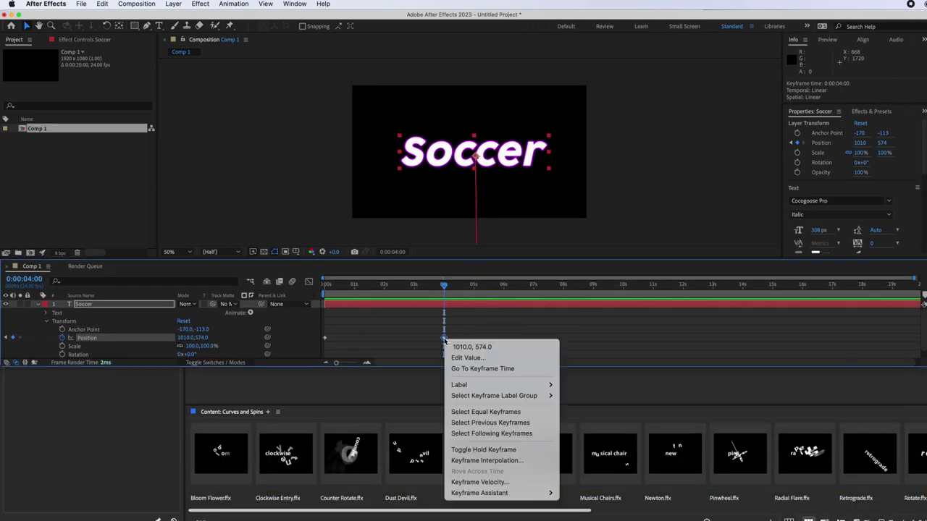
pyautogui.click(495, 461)
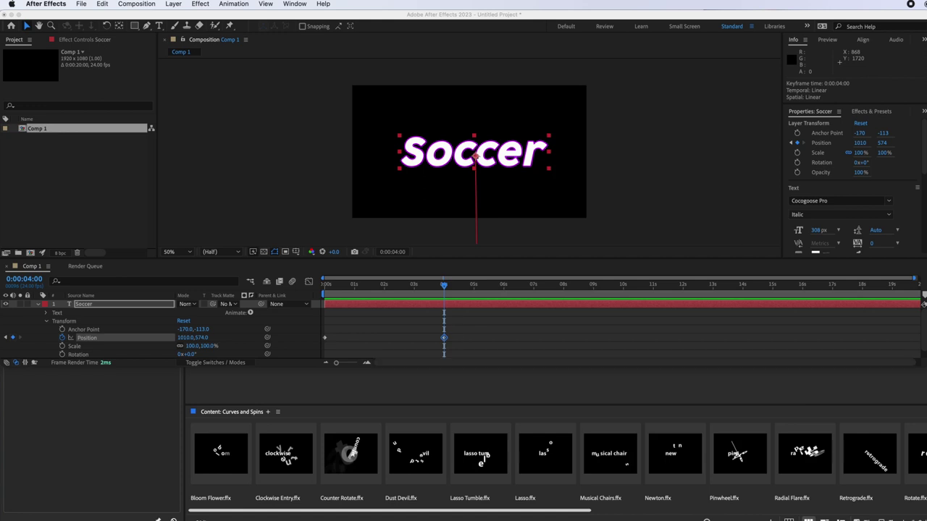
pyautogui.press('super+alt+k')
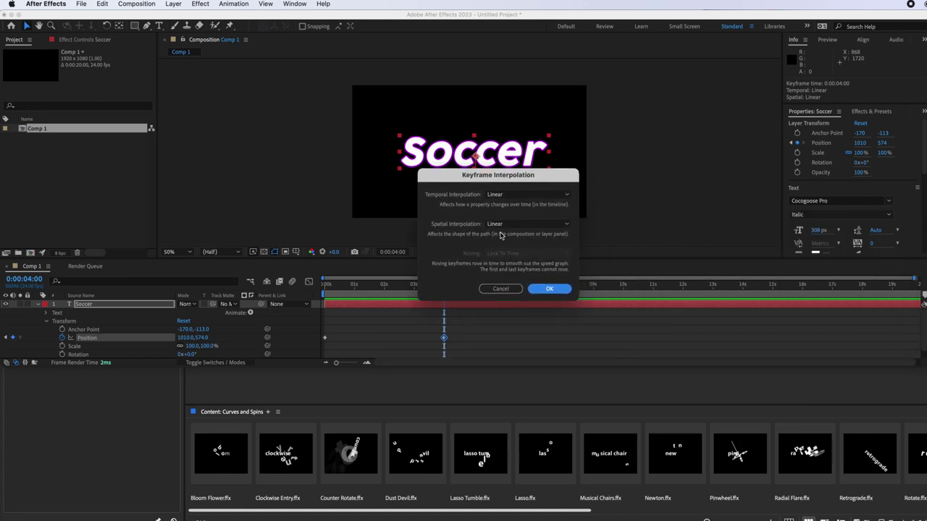
# Step: Set temporal and spatial interpolation to Bezier and bend the motion path into an arc
pyautogui.click(515, 194)
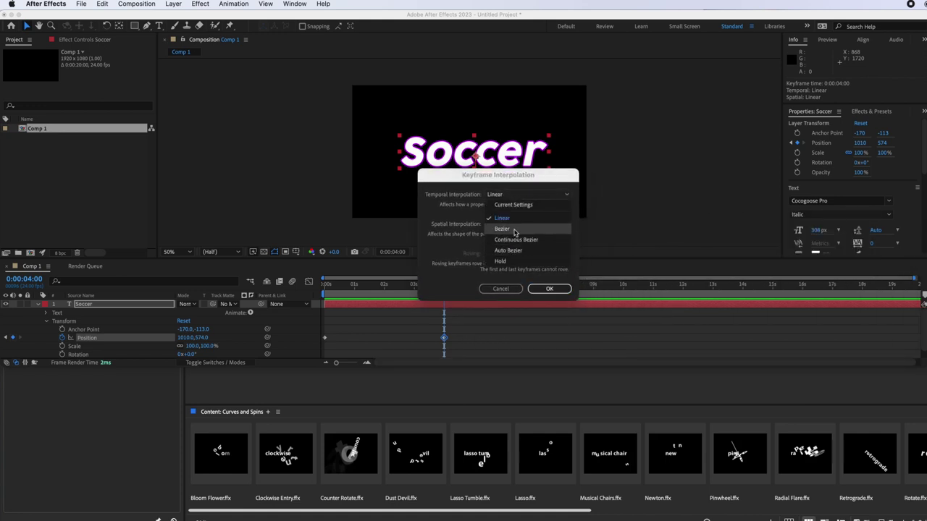
pyautogui.click(513, 229)
pyautogui.click(514, 224)
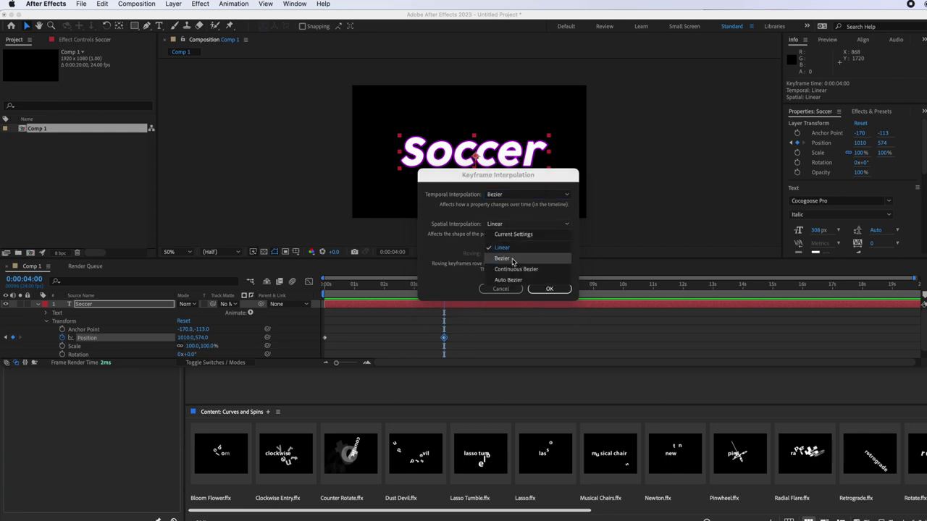
pyautogui.click(514, 262)
pyautogui.click(546, 289)
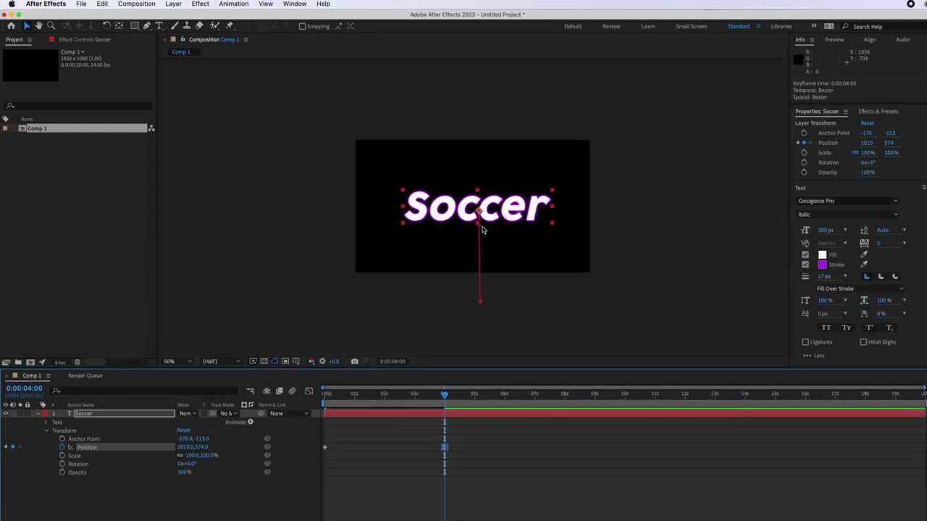
pyautogui.moveTo(479, 229); pyautogui.dragTo(528, 228)
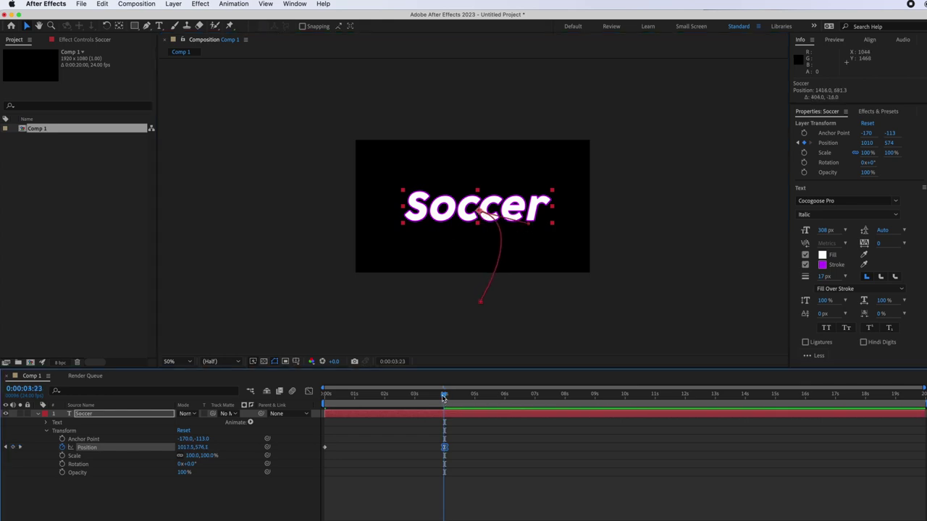
pyautogui.moveTo(444, 395); pyautogui.dragTo(323, 401)
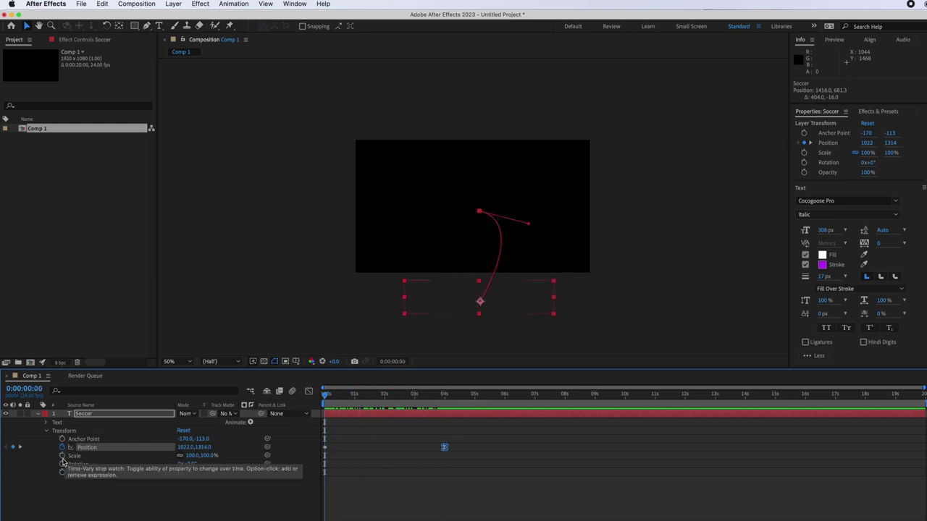
# Step: Keyframe Soccer's Scale from 100% at 0s to 117% at 4 seconds
pyautogui.click(62, 457)
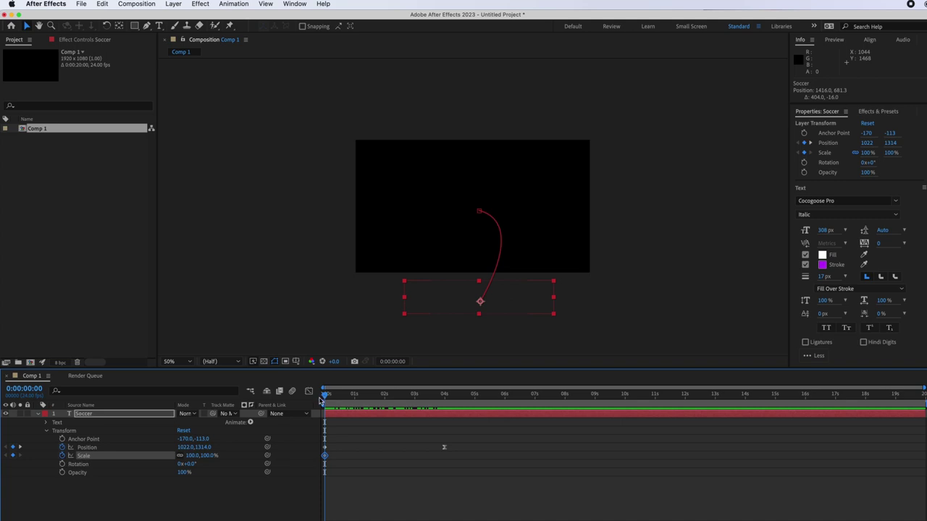
pyautogui.moveTo(326, 397); pyautogui.dragTo(444, 398)
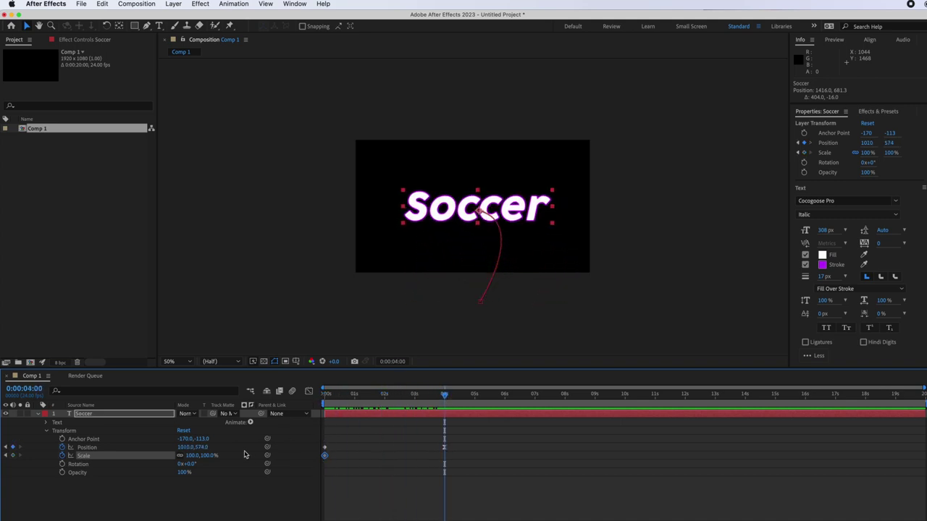
pyautogui.click(189, 456)
pyautogui.moveTo(190, 455)
pyautogui.mouseDown()
pyautogui.moveTo(210, 455)
pyautogui.moveTo(155, 455)
pyautogui.moveTo(196, 455)
pyautogui.mouseUp()
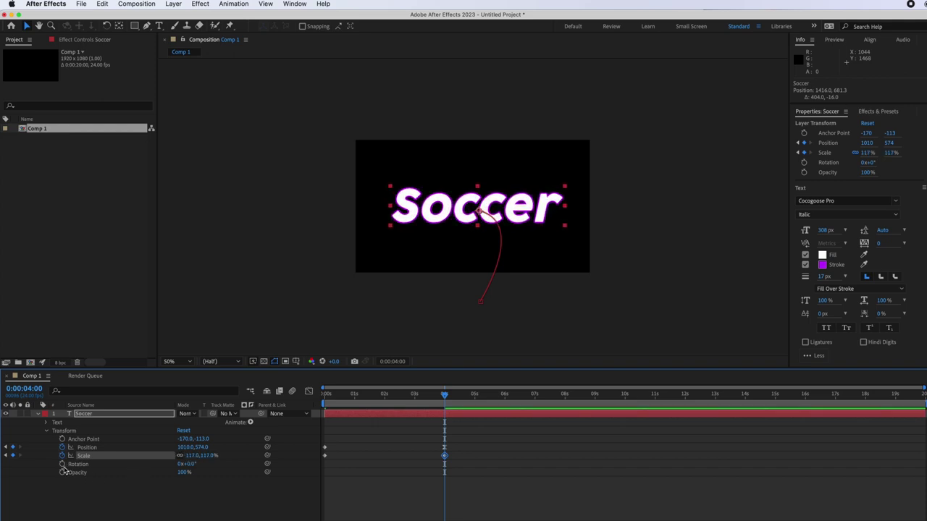
pyautogui.moveTo(444, 395); pyautogui.dragTo(317, 412)
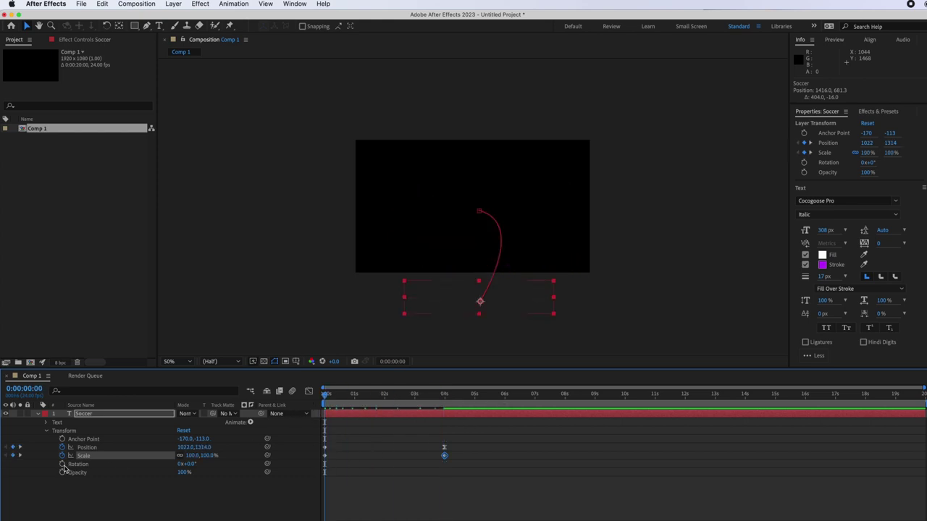
# Step: Keyframe Soccer's Rotation from 0x+0.0° at 0s to 3x+0.0° at 4 seconds
pyautogui.click(62, 464)
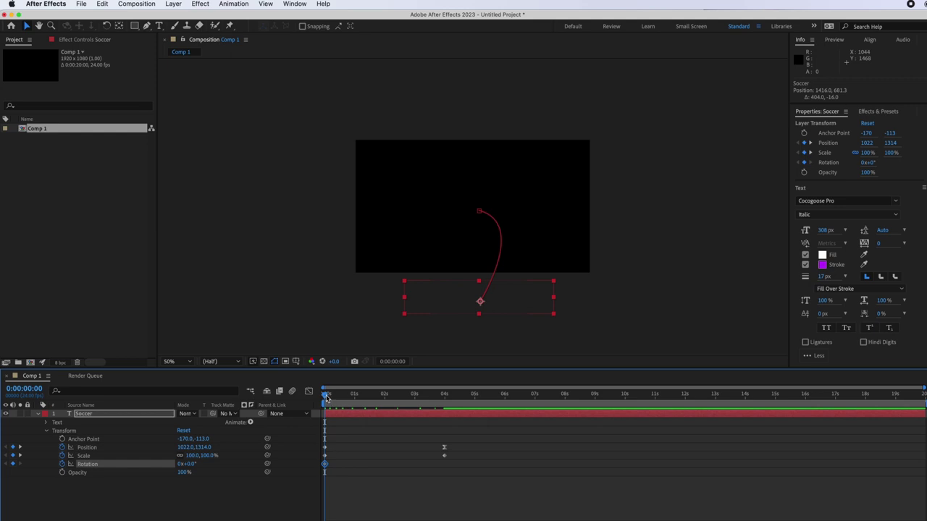
pyautogui.moveTo(326, 397); pyautogui.dragTo(444, 394)
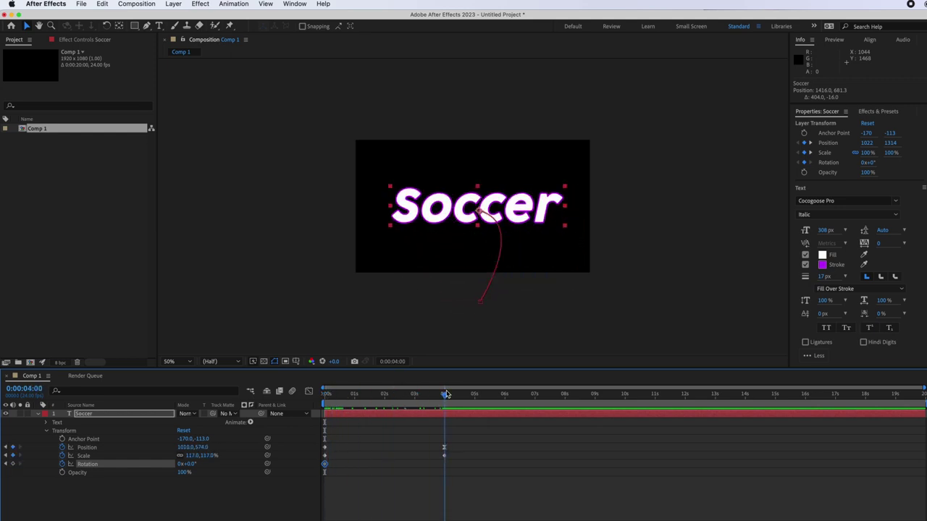
pyautogui.click(181, 464)
pyautogui.press('Return')
pyautogui.moveTo(444, 396)
pyautogui.mouseDown()
pyautogui.moveTo(324, 399)
pyautogui.moveTo(446, 408)
pyautogui.mouseUp()
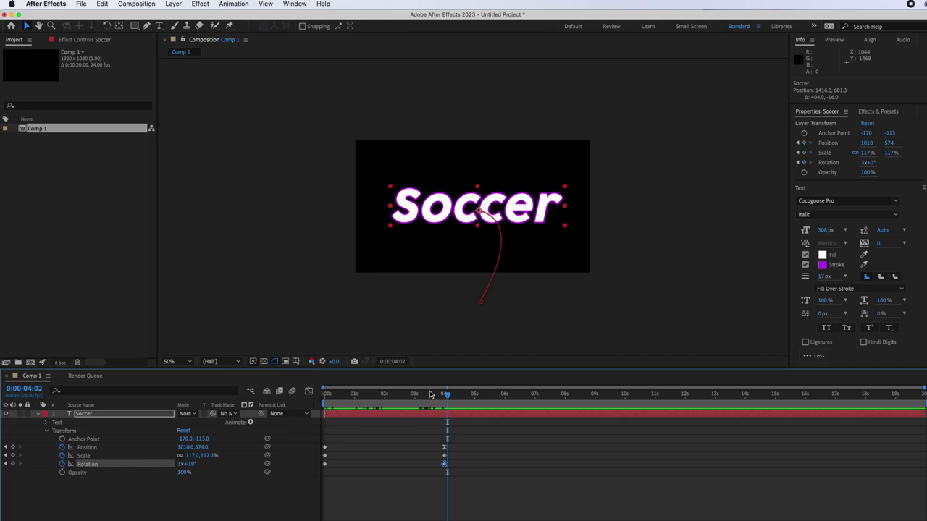
pyautogui.moveTo(451, 397); pyautogui.dragTo(325, 397)
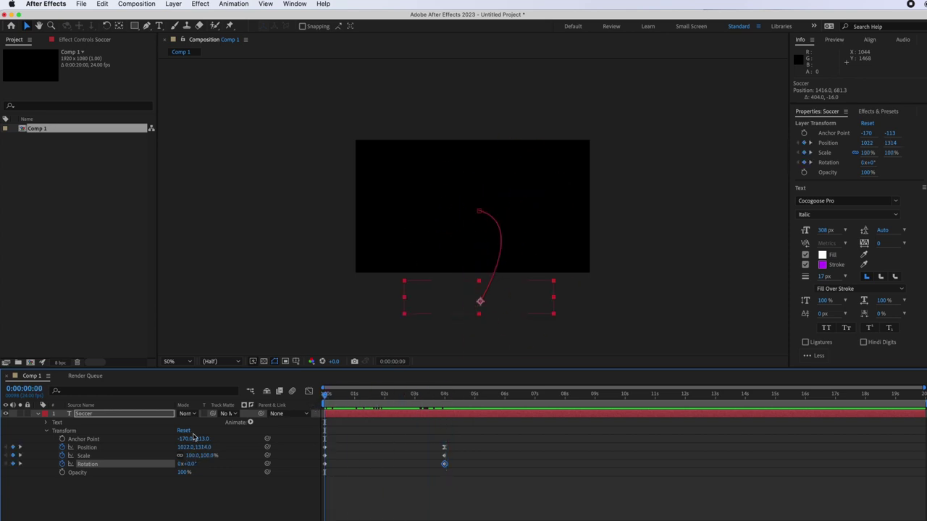
# Step: Keyframe Soccer's Opacity from 100% at 0s to 47% at 4 seconds, then preview
pyautogui.click(63, 472)
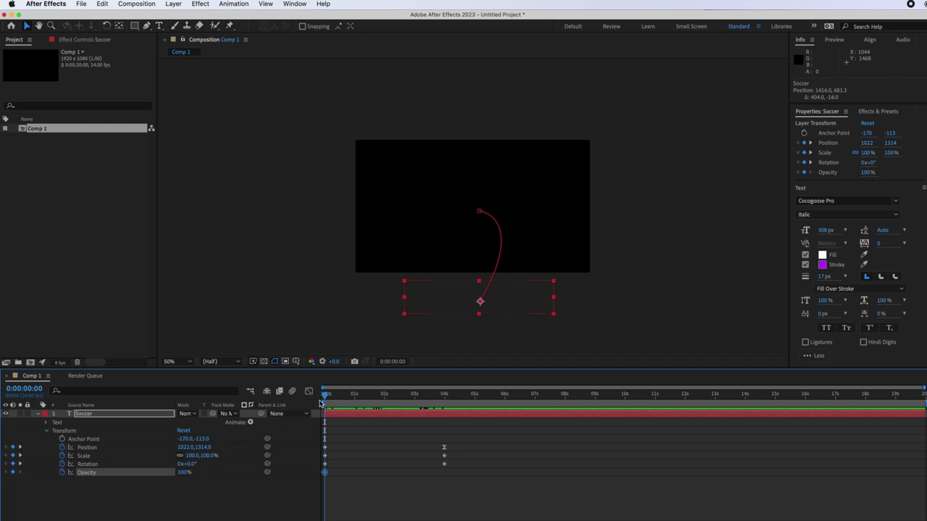
pyautogui.moveTo(326, 397); pyautogui.dragTo(447, 397)
pyautogui.moveTo(187, 472); pyautogui.dragTo(160, 472)
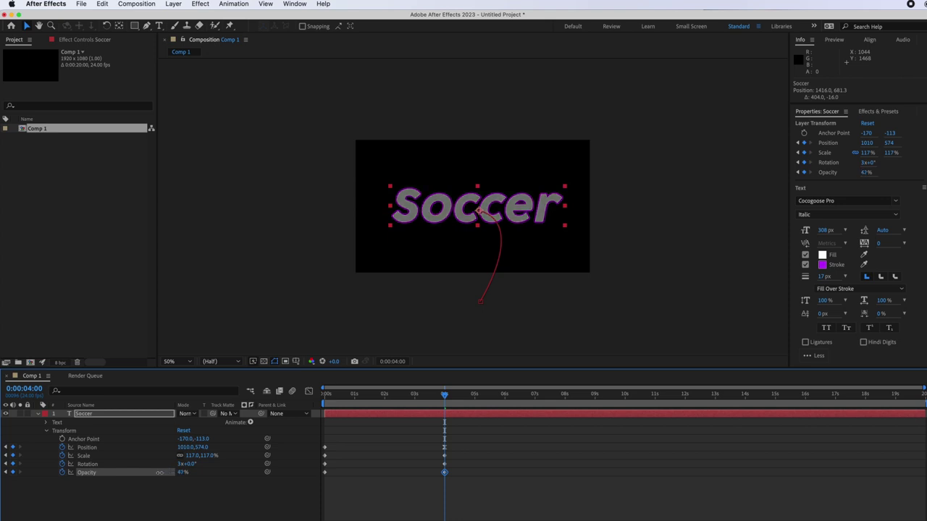
pyautogui.moveTo(446, 396); pyautogui.dragTo(324, 396)
pyautogui.press('space')
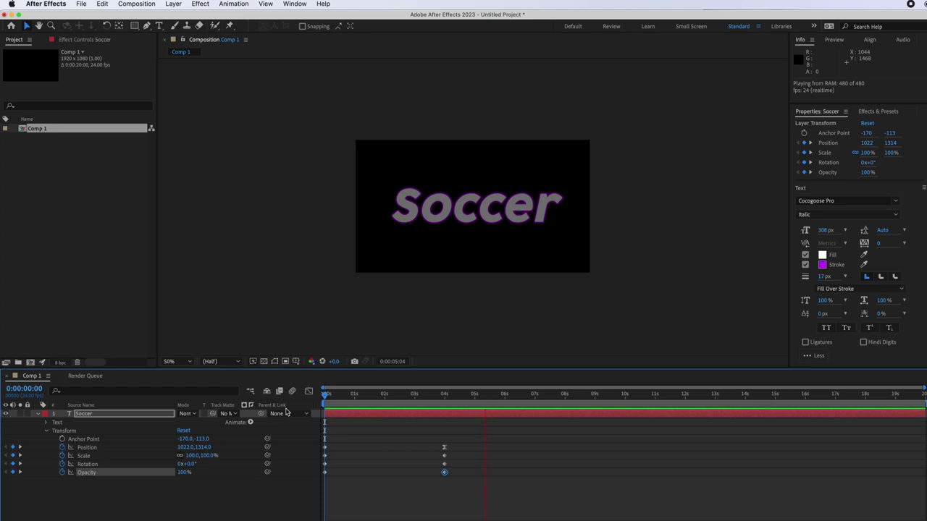
# Step: Trim the Soccer layer's out point to 0:00:04:11 and preview the result
pyautogui.press('space')
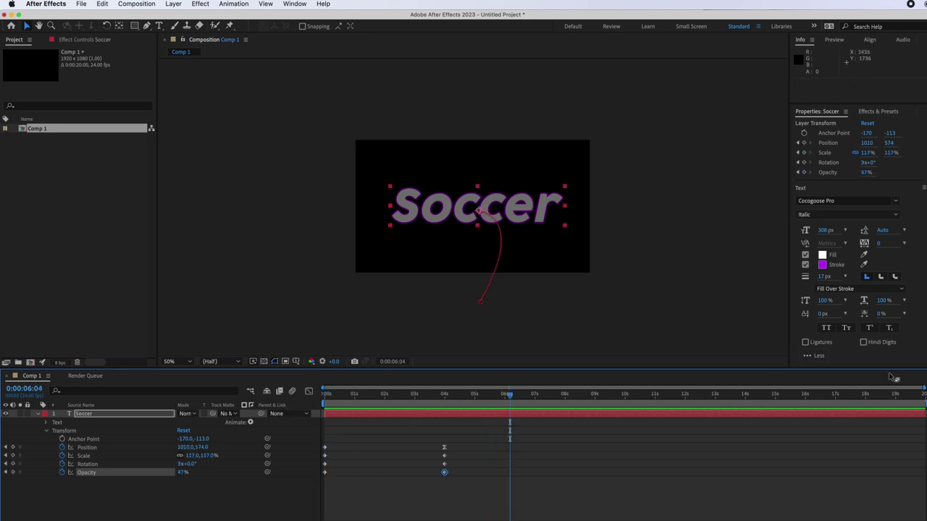
pyautogui.moveTo(924, 413); pyautogui.dragTo(458, 415)
pyautogui.moveTo(510, 397); pyautogui.dragTo(288, 397)
pyautogui.press('space')
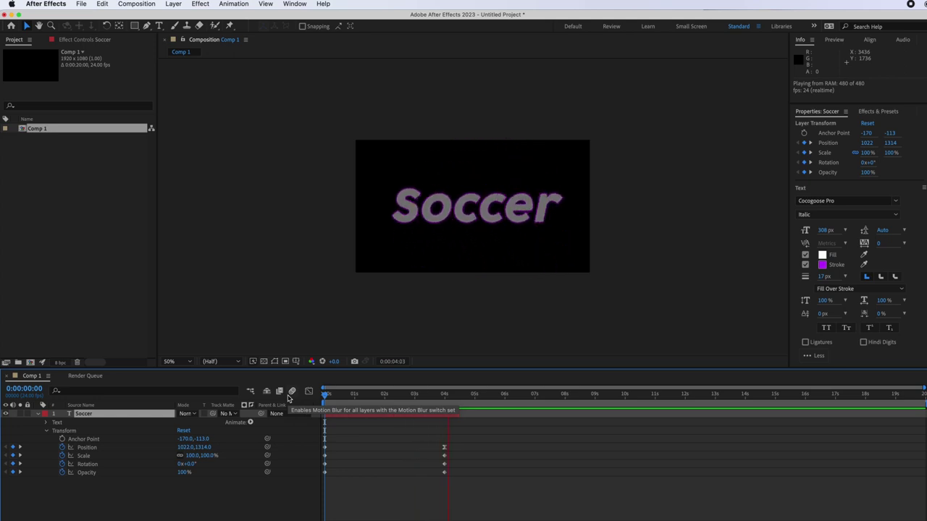
pyautogui.press('space')
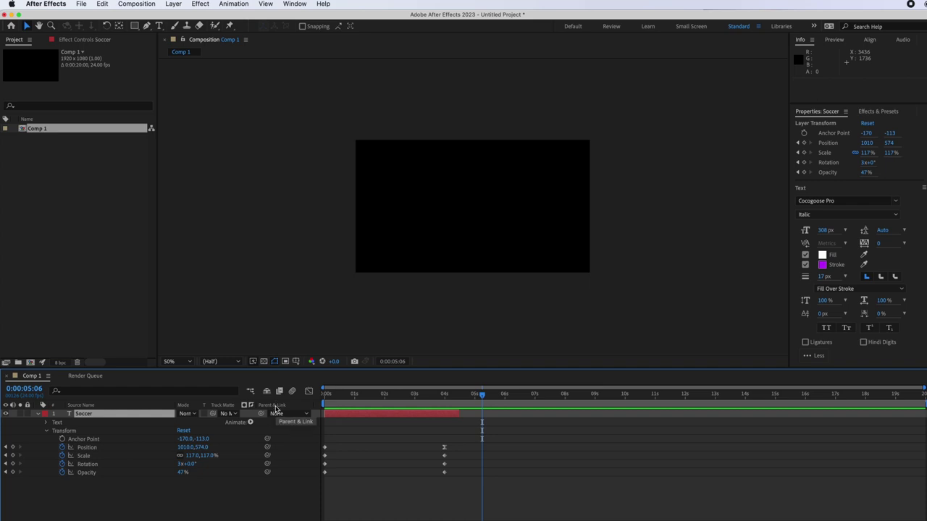
# Step: Type 'is the best' in a new paragraph text box near the top of the frame
pyautogui.click(160, 26)
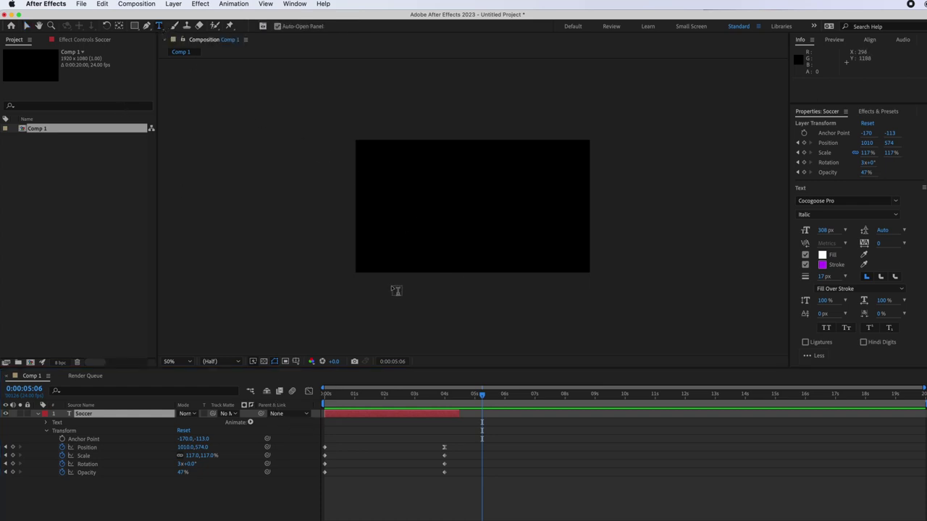
pyautogui.moveTo(392, 287); pyautogui.dragTo(594, 329)
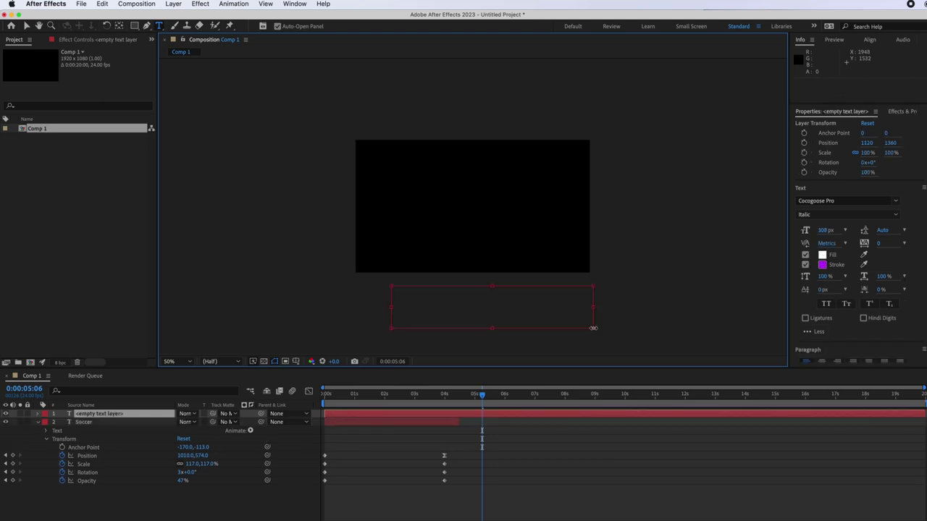
pyautogui.write('Is the best')
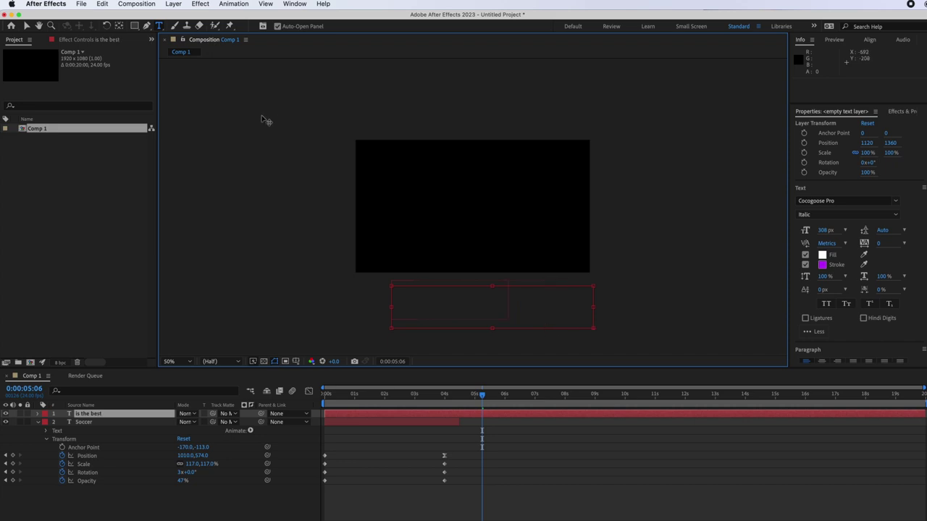
pyautogui.click(27, 25)
pyautogui.moveTo(458, 293); pyautogui.dragTo(471, 226)
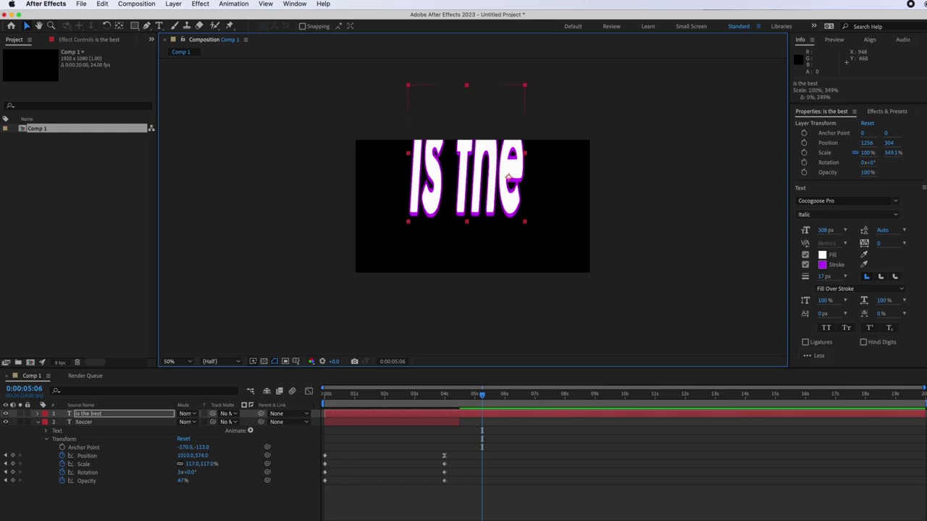
pyautogui.press('super+z')
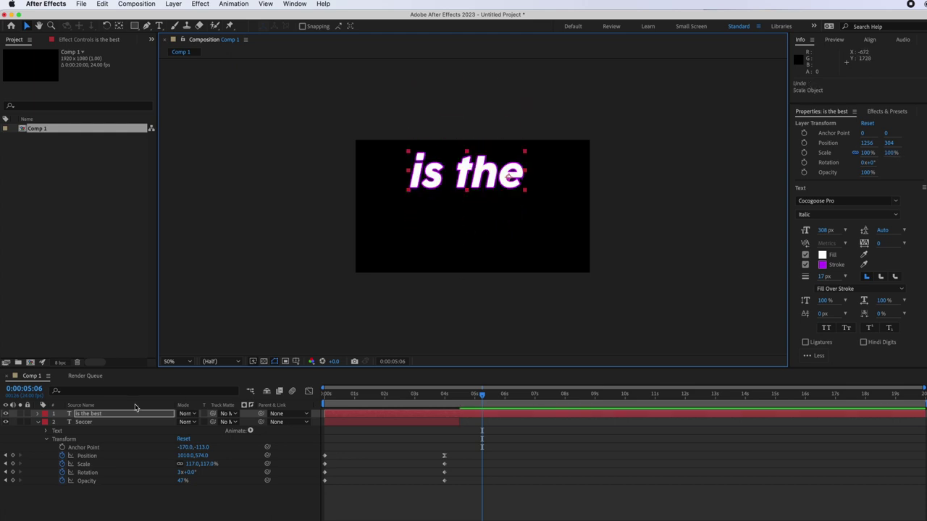
# Step: Enlarge the box so 'best' wraps to a second line and start the layer at 0:00:04:14
pyautogui.click(158, 26)
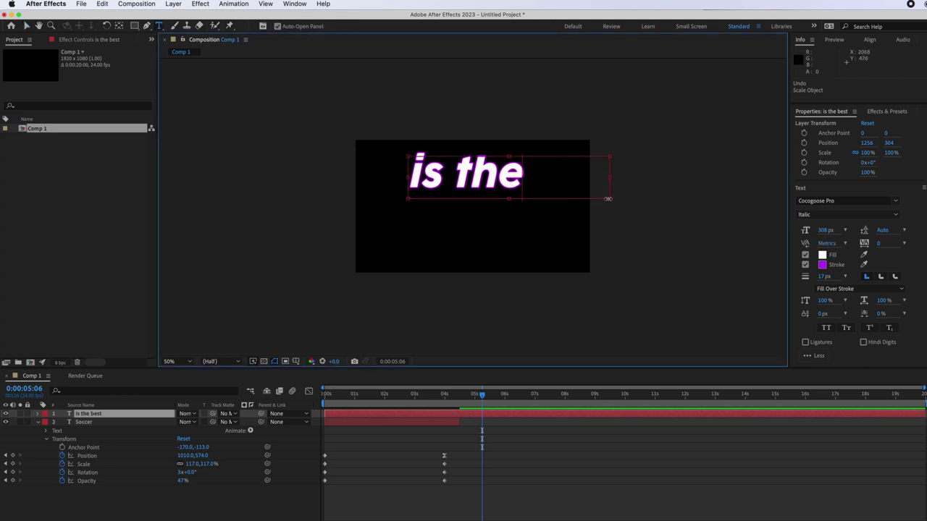
pyautogui.moveTo(508, 197); pyautogui.dragTo(492, 250)
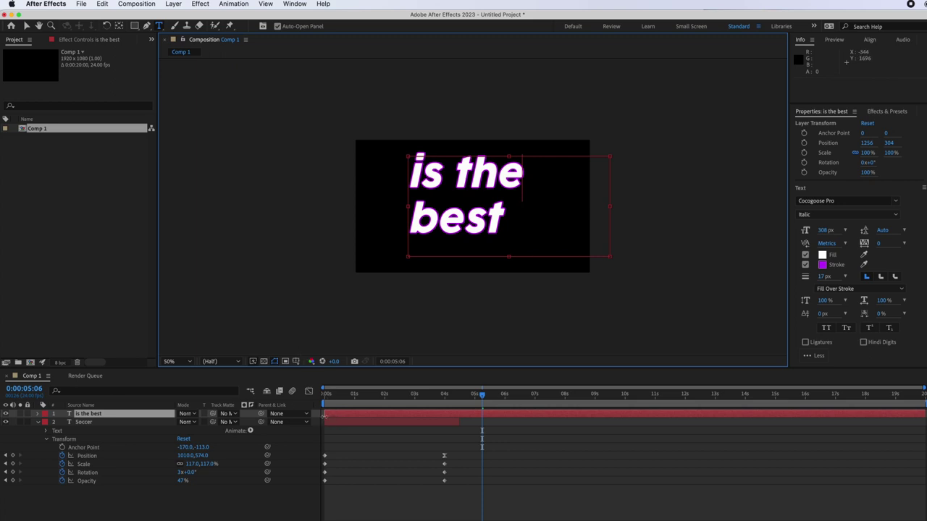
pyautogui.moveTo(323, 415); pyautogui.dragTo(471, 402)
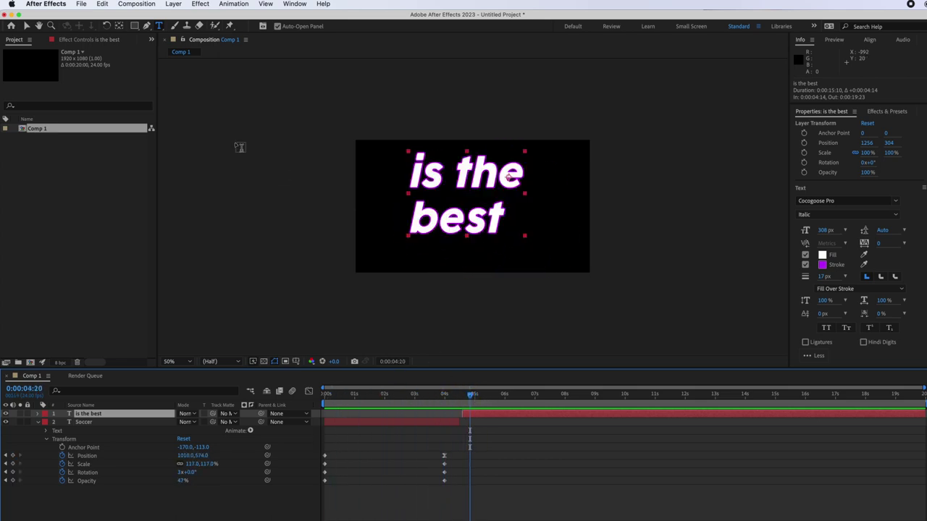
# Step: Move 'is the best' slightly down-right to 1340, 404 and show its properties instead of Soccer's
pyautogui.click(27, 25)
pyautogui.moveTo(481, 183); pyautogui.dragTo(491, 196)
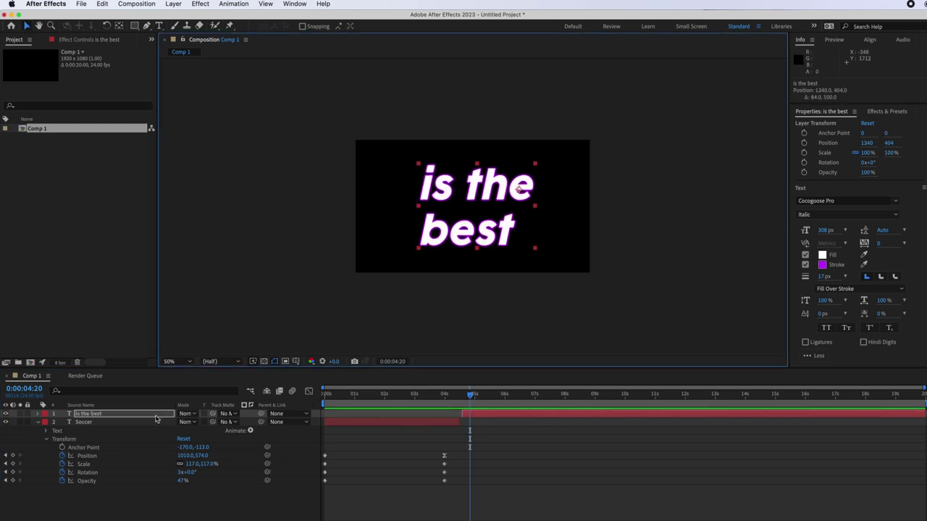
pyautogui.click(37, 423)
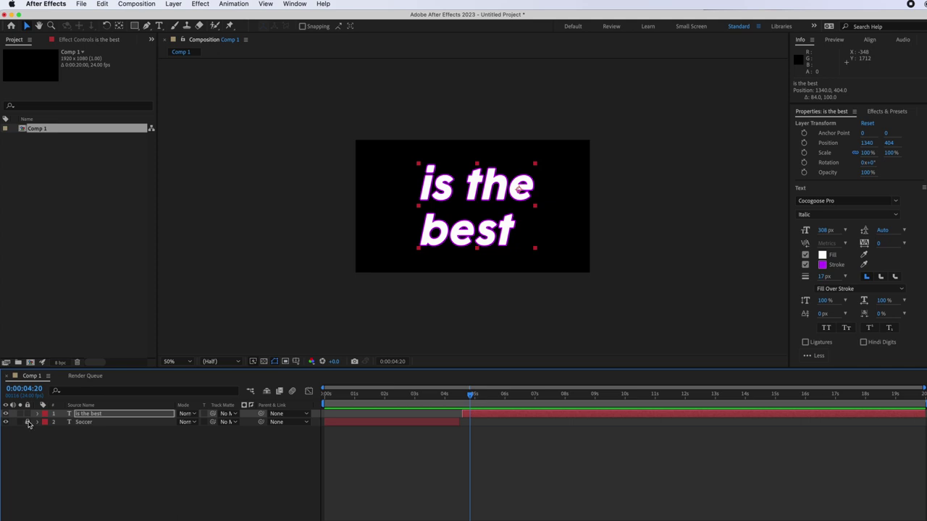
pyautogui.click(38, 414)
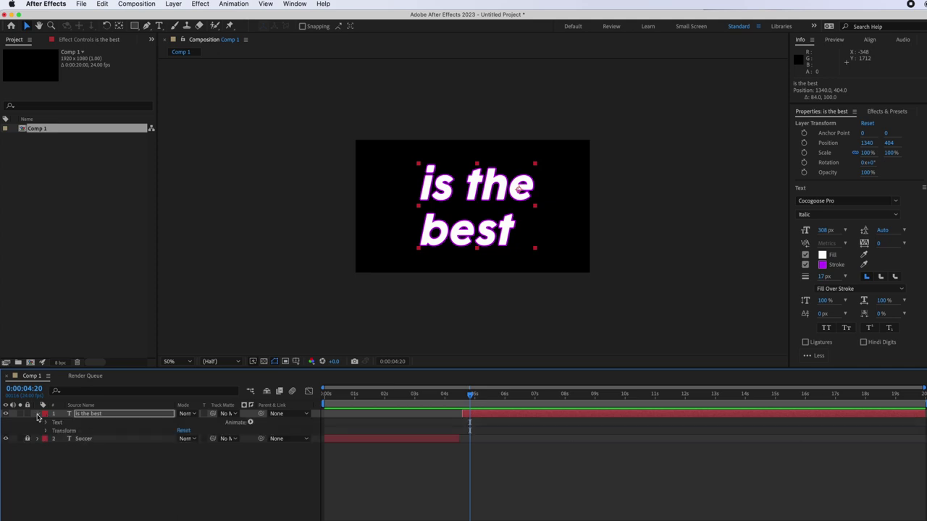
# Step: Add Animator 1 with a Rotation property to the 'is the best' text layer
pyautogui.click(251, 422)
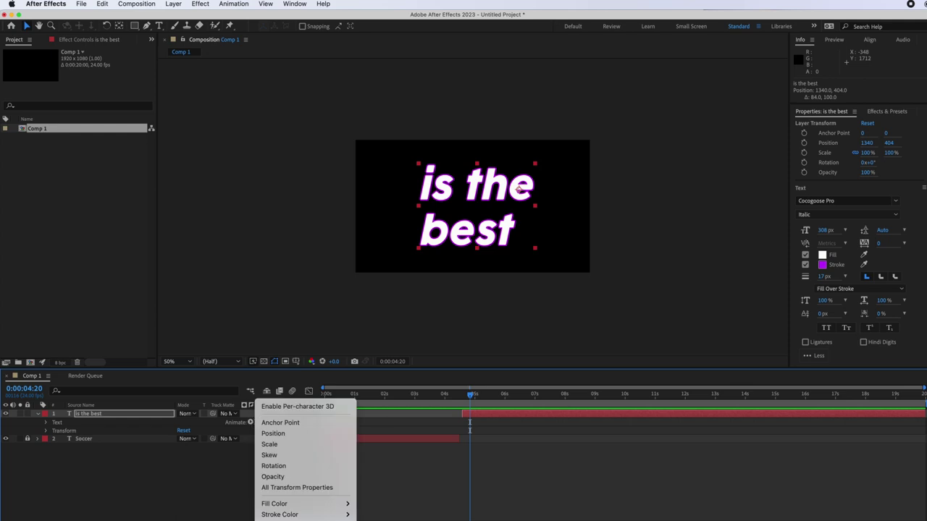
pyautogui.press('Escape')
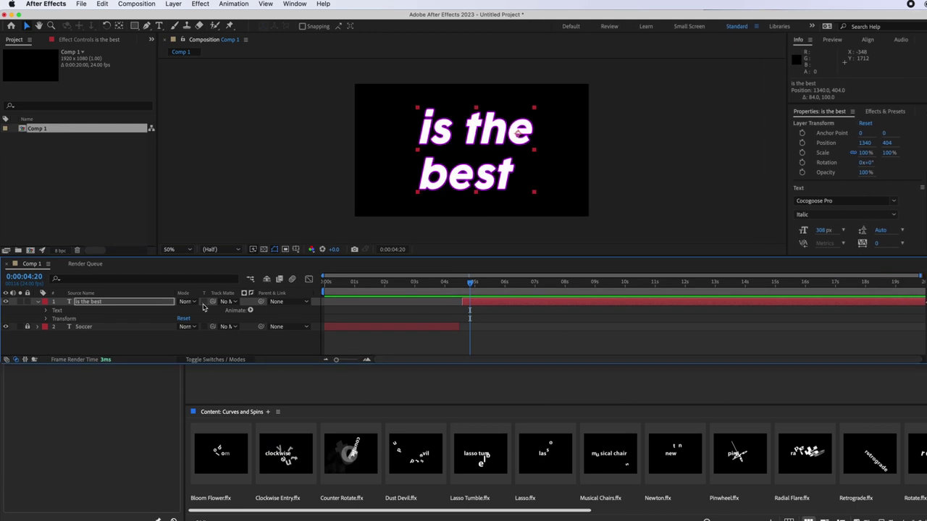
pyautogui.click(251, 310)
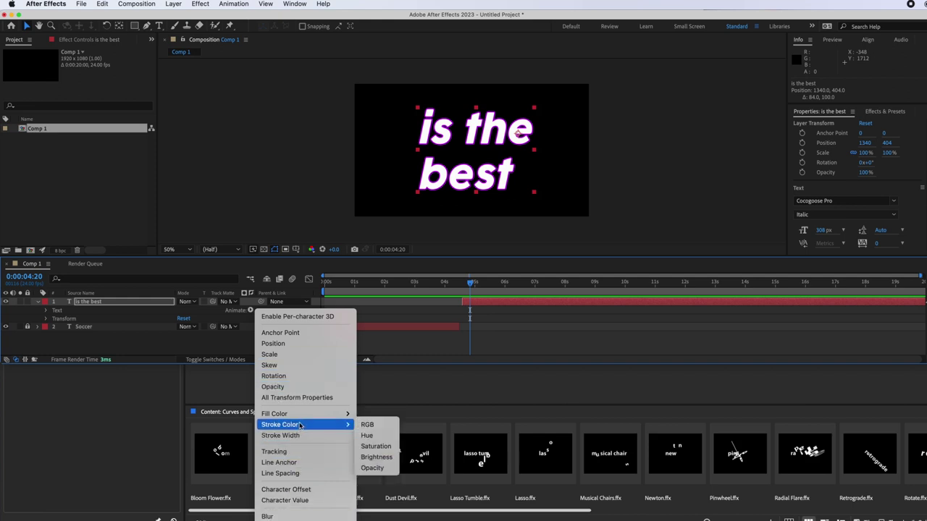
pyautogui.moveTo(301, 420)
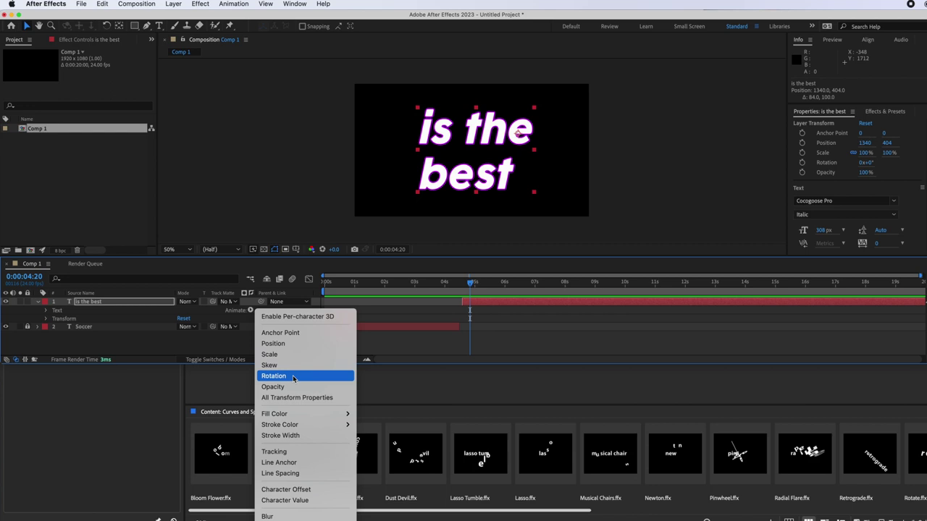
pyautogui.click(293, 377)
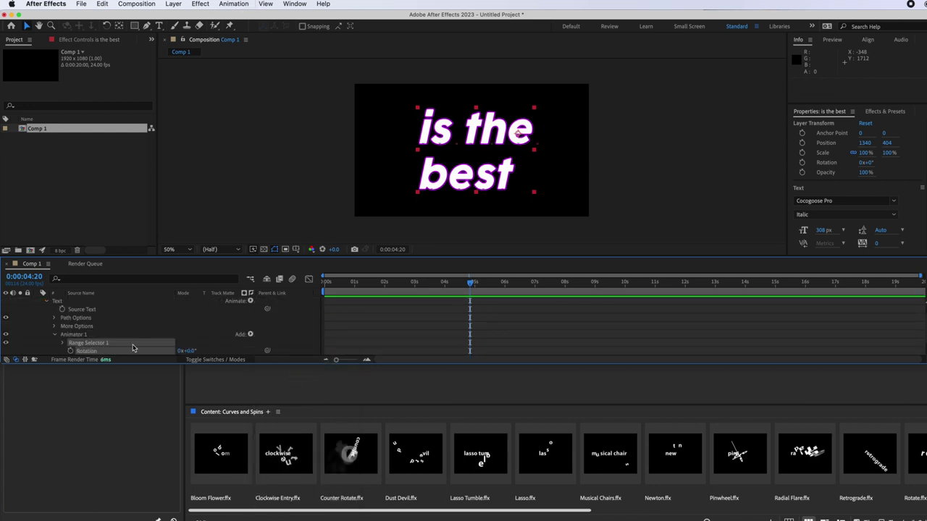
pyautogui.scroll(-2, 110, 320)
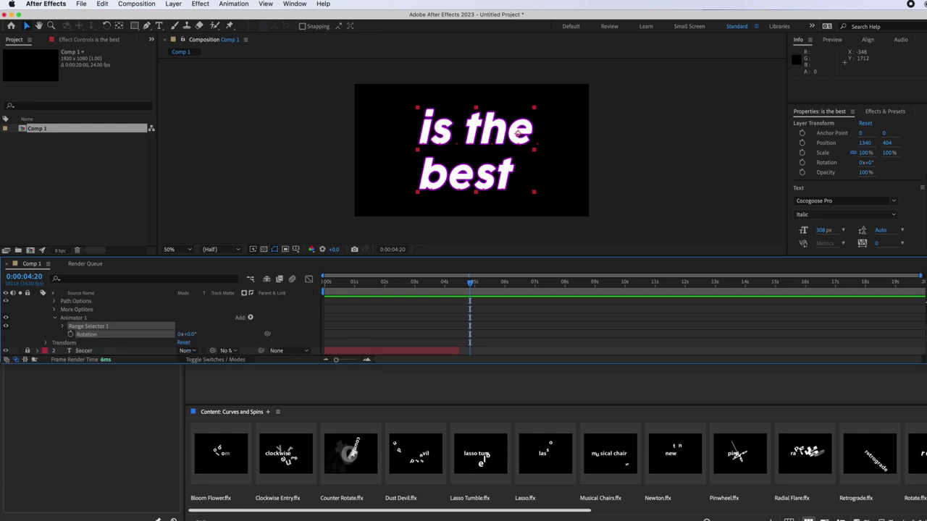
pyautogui.press('super+w')
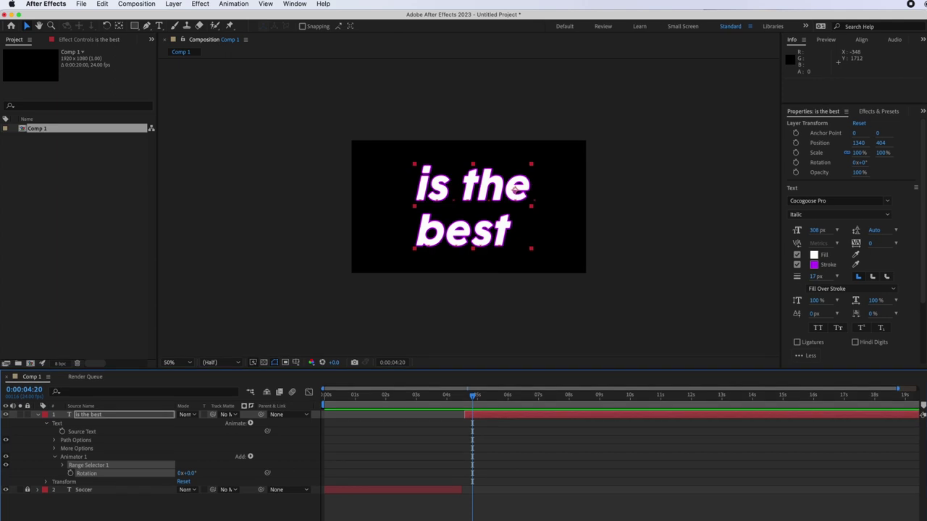
pyautogui.click(63, 466)
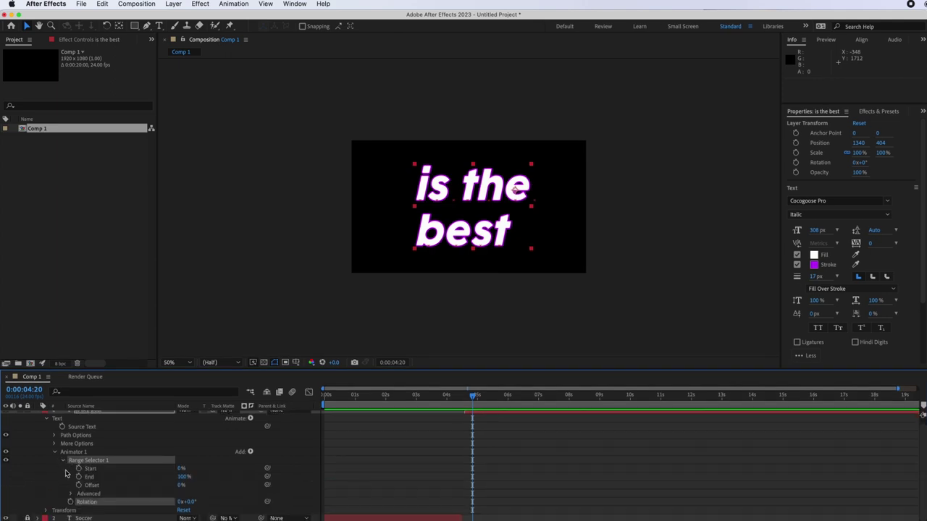
pyautogui.click(71, 495)
pyautogui.scroll(-2, 103, 482)
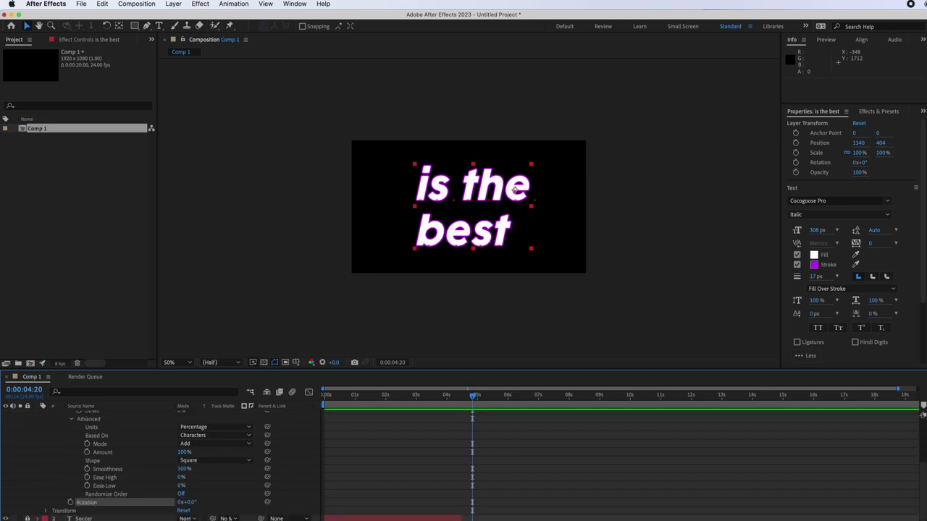
pyautogui.scroll(1, 103, 481)
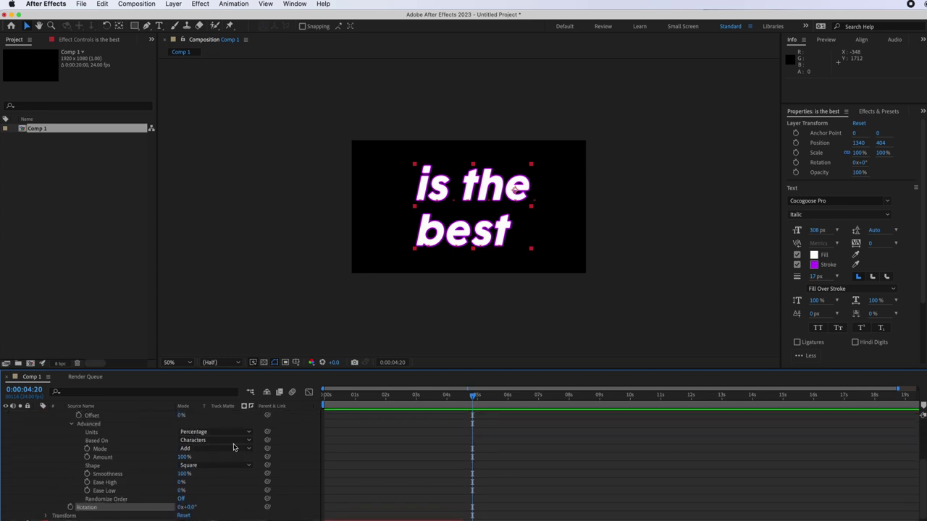
pyautogui.scroll(5, 450, 439)
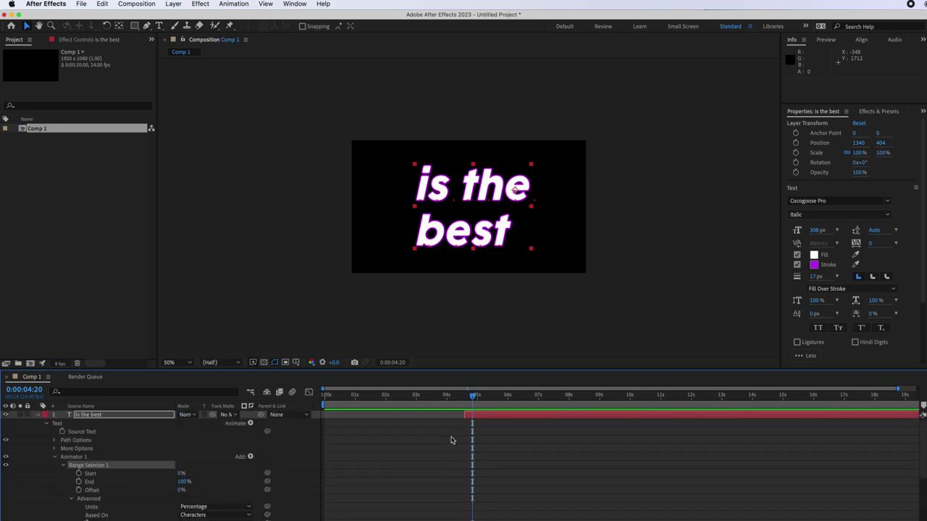
pyautogui.scroll(-4, 450, 439)
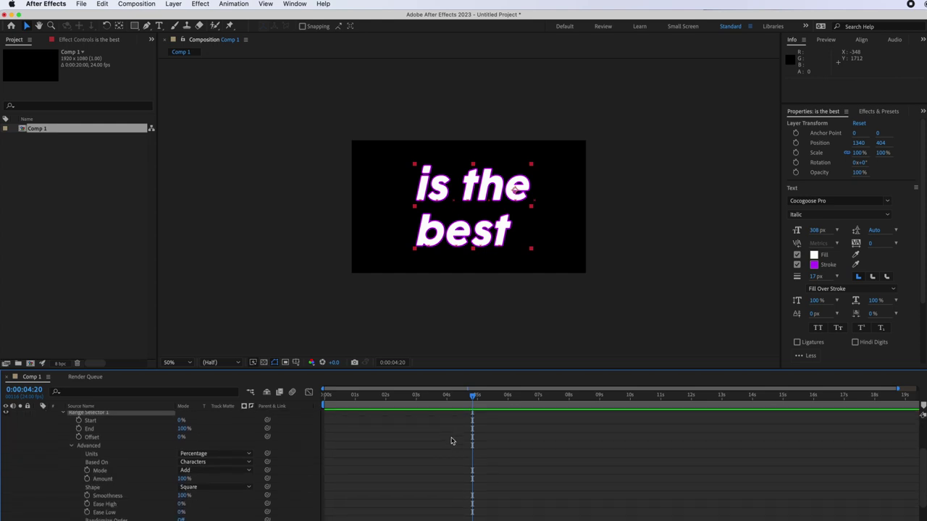
pyautogui.scroll(-1, 450, 441)
pyautogui.moveTo(477, 398); pyautogui.dragTo(469, 403)
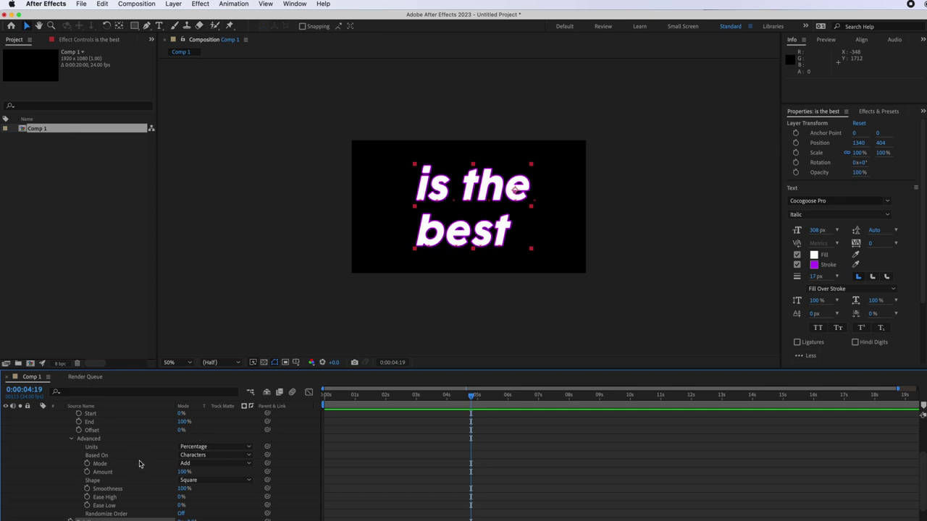
pyautogui.scroll(2, 128, 473)
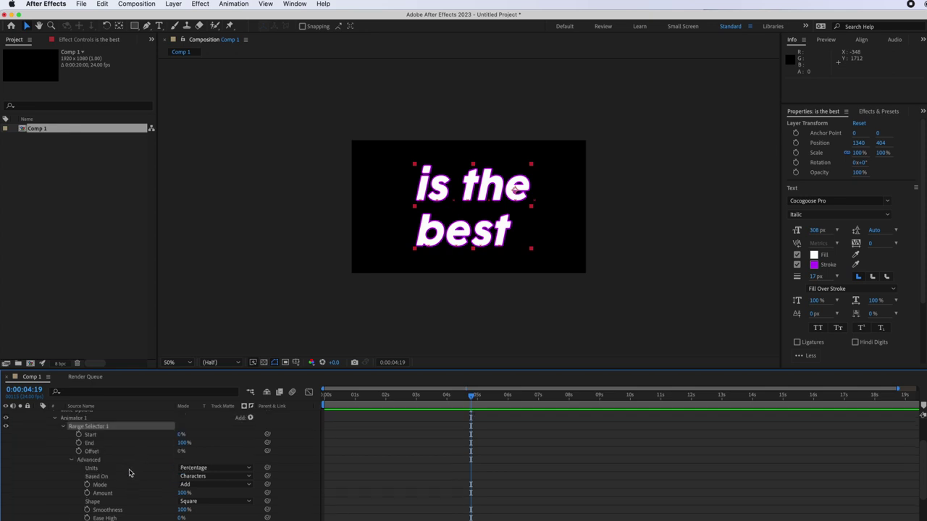
pyautogui.scroll(-4, 129, 473)
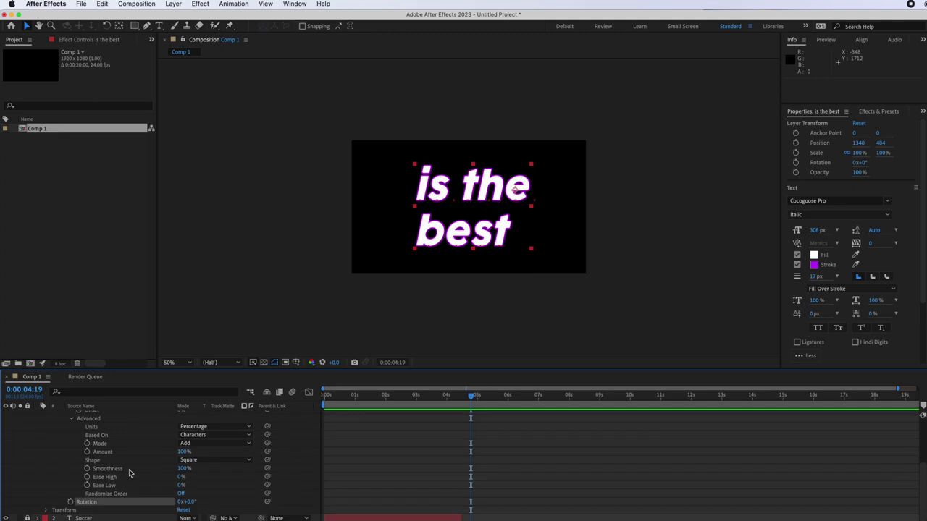
# Step: Keyframe Animator 1's Rotation from 0x at 0:00:04:19 to 2x at 0:00:08:00
pyautogui.click(70, 503)
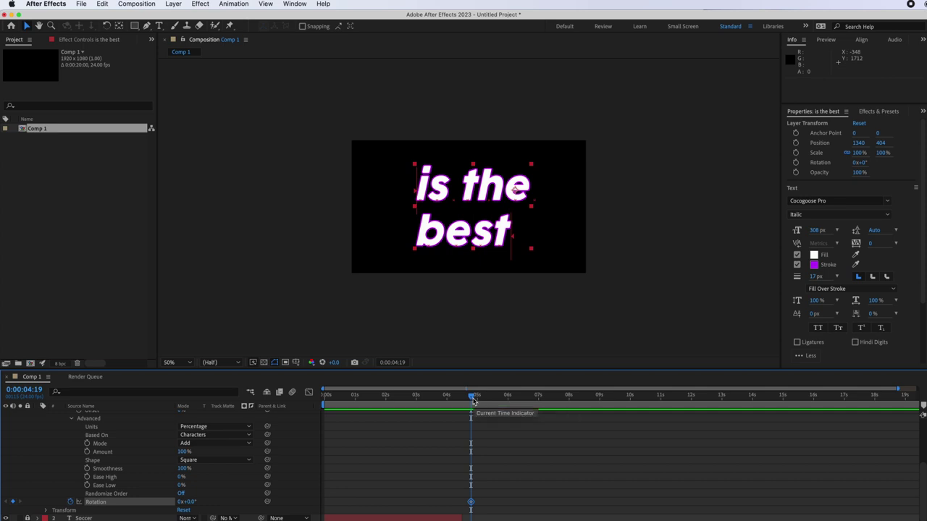
pyautogui.moveTo(473, 397); pyautogui.dragTo(570, 399)
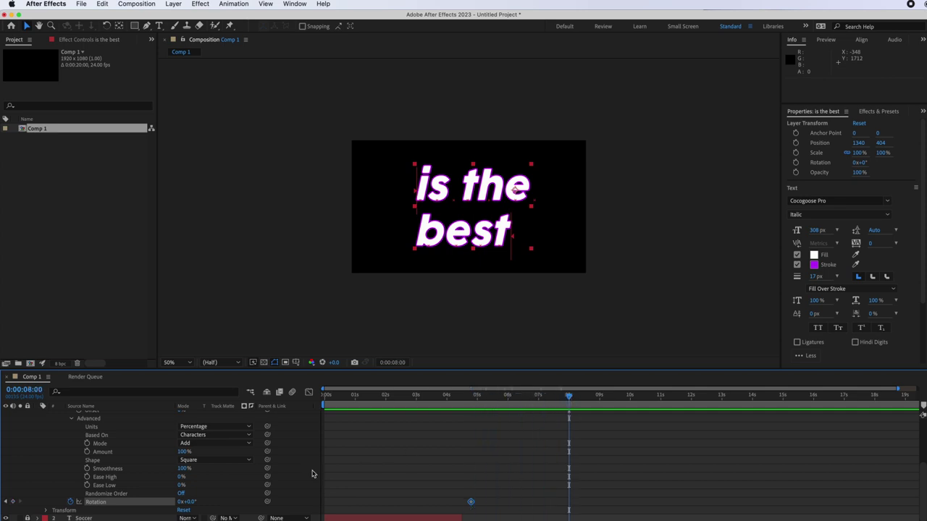
pyautogui.press('F2')
pyautogui.click(179, 501)
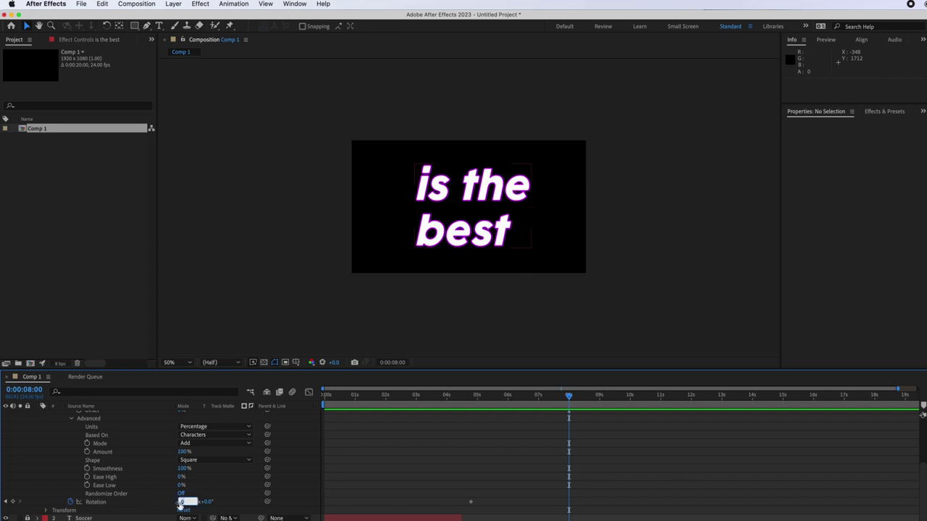
pyautogui.press('Return')
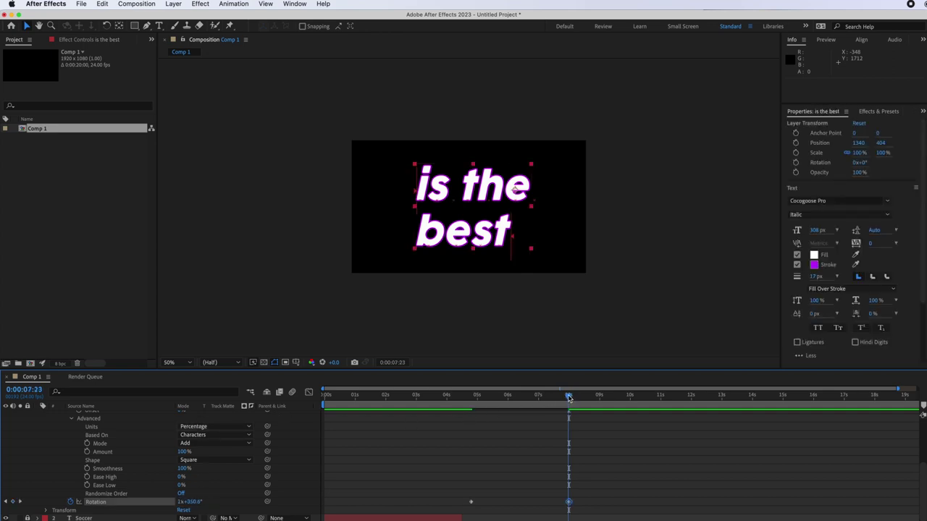
# Step: Scrub back and preview the spinning 'is the best' letters
pyautogui.moveTo(568, 396); pyautogui.dragTo(454, 400)
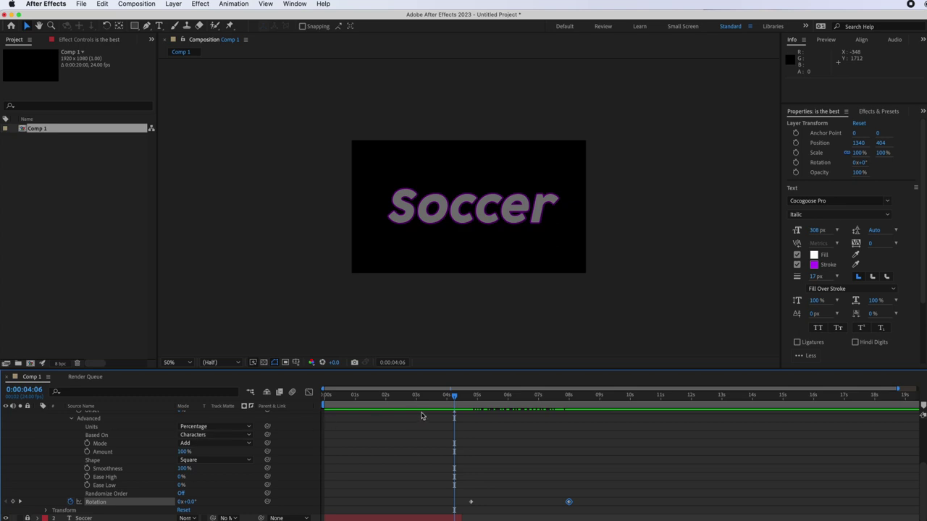
pyautogui.press('space')
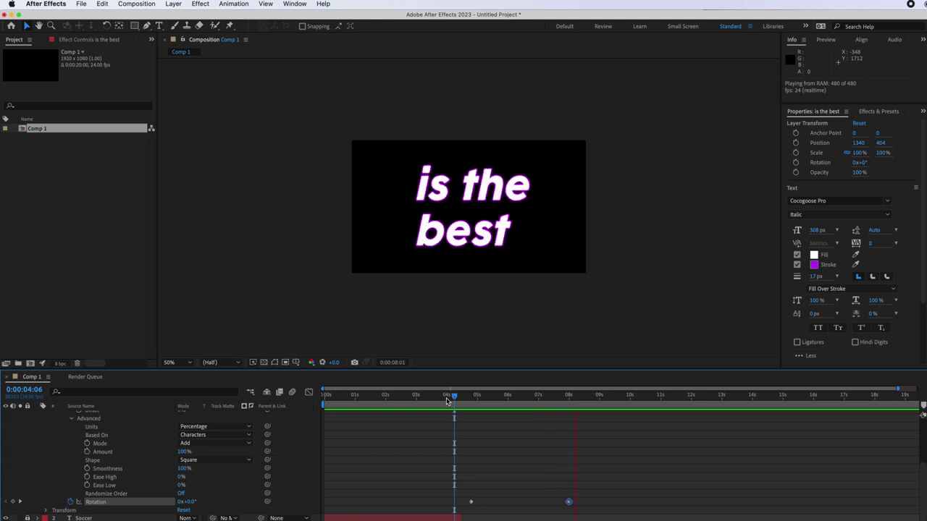
pyautogui.press('space')
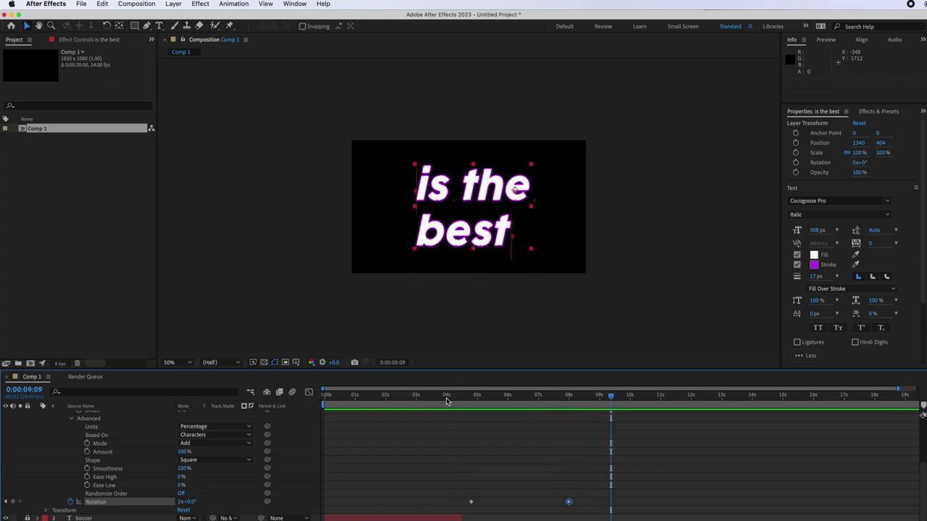
pyautogui.click(73, 419)
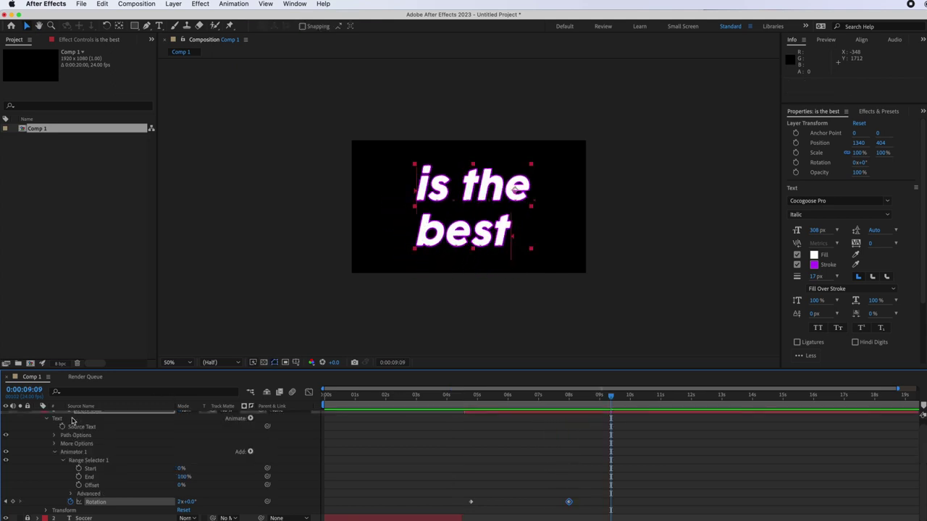
pyautogui.scroll(1, 86, 464)
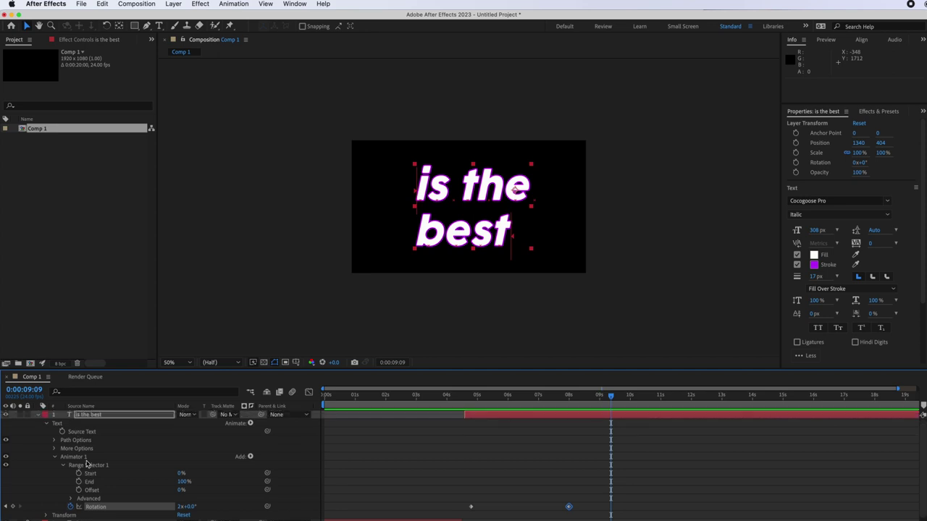
# Step: Trim the 'is the best' layer's out point to 0:00:10:00, lasting 0:00:05:11
pyautogui.click(250, 423)
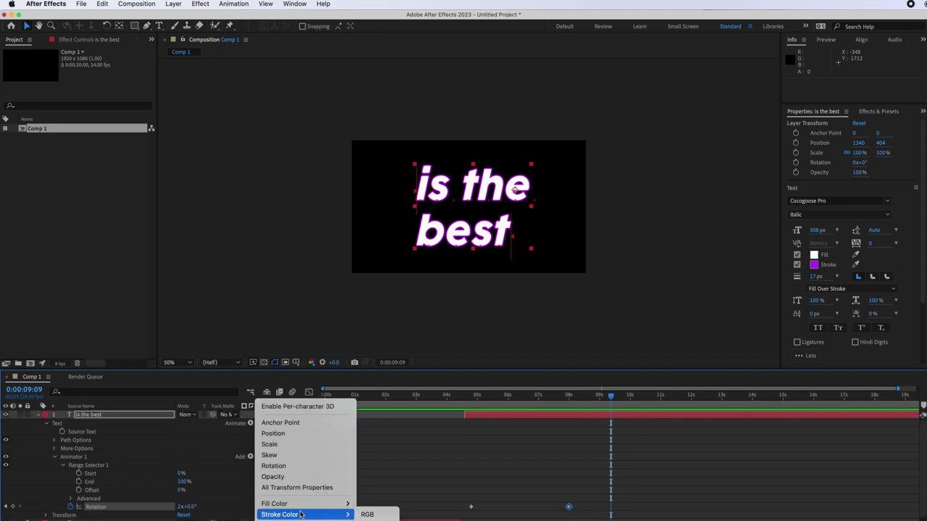
pyautogui.moveTo(300, 512)
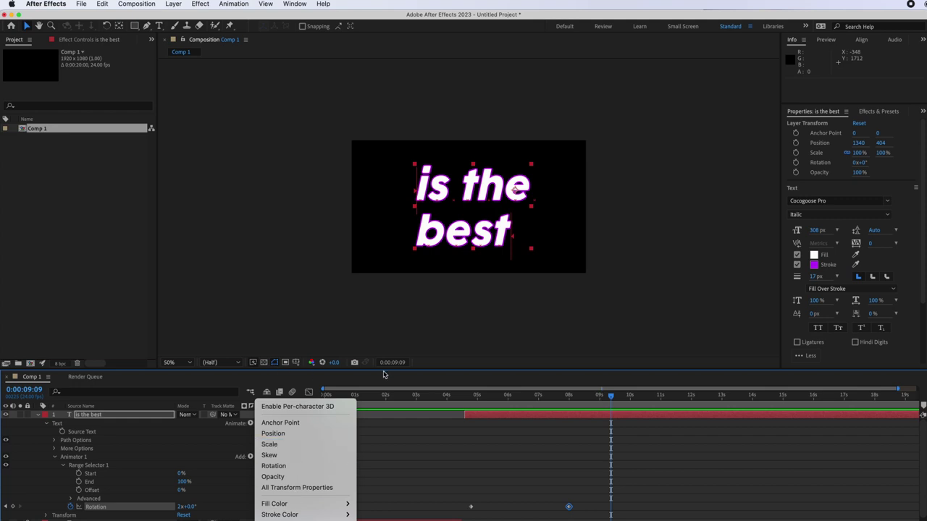
pyautogui.click(420, 441)
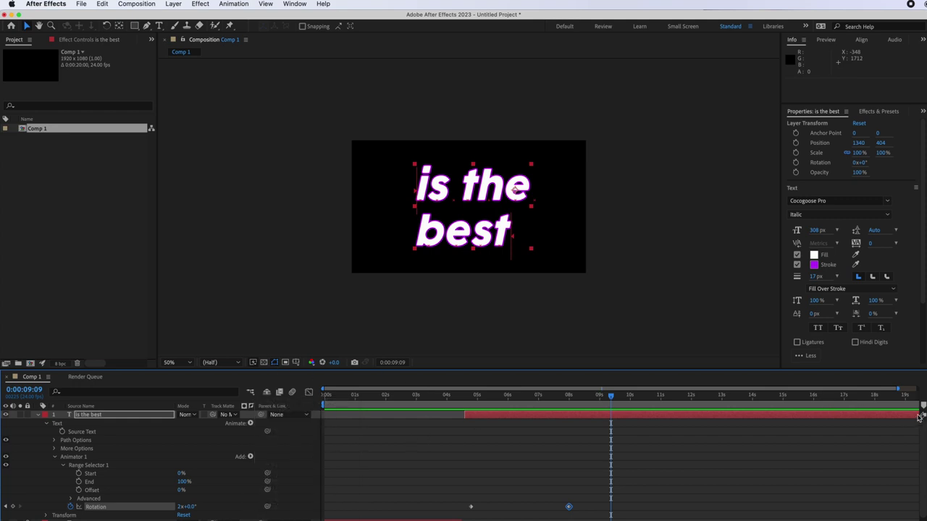
pyautogui.click(918, 416)
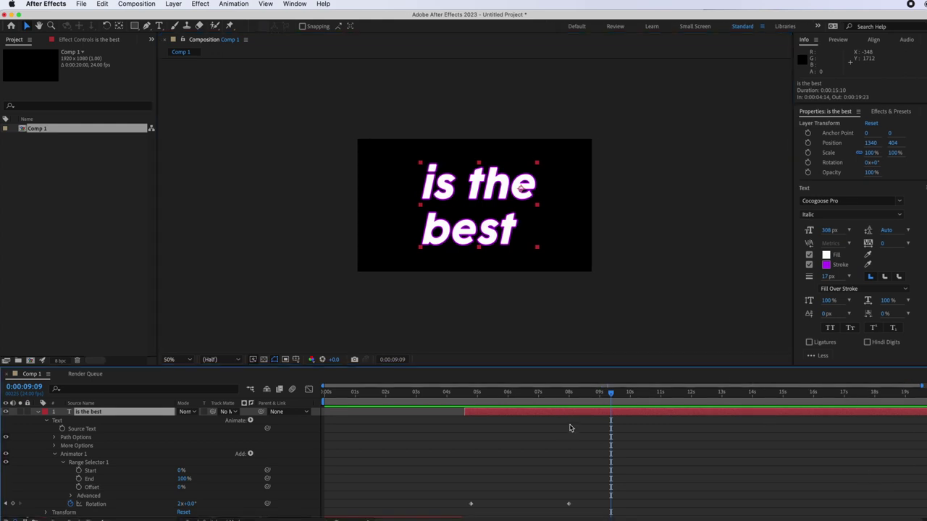
pyautogui.hscroll(2, 561, 427)
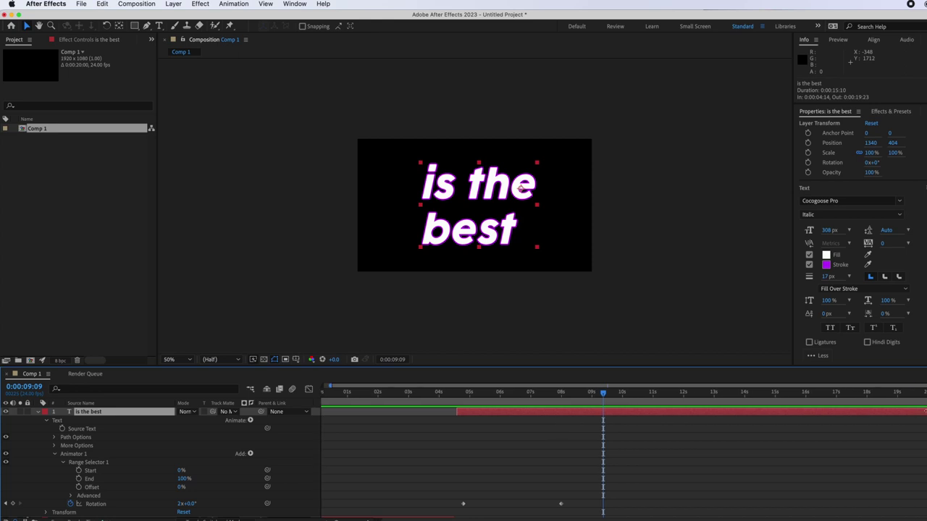
pyautogui.moveTo(924, 410); pyautogui.dragTo(627, 407)
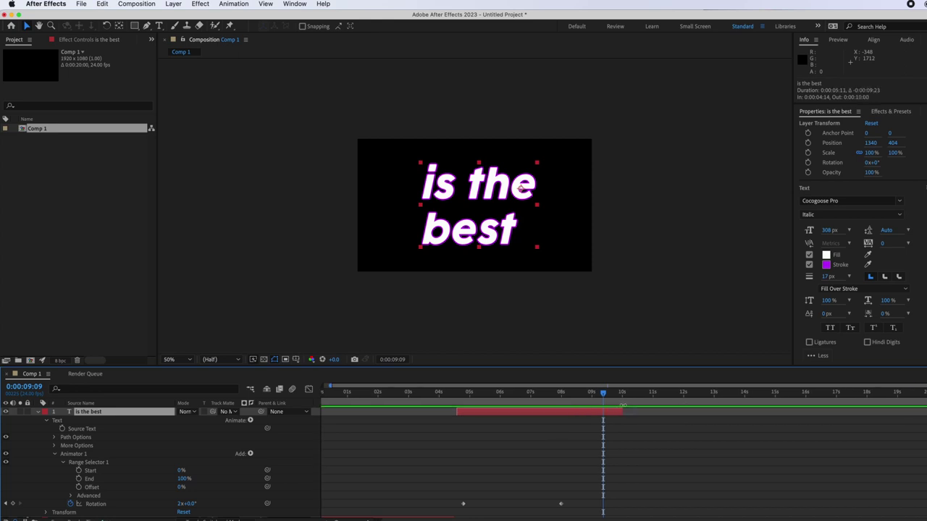
pyautogui.click(448, 396)
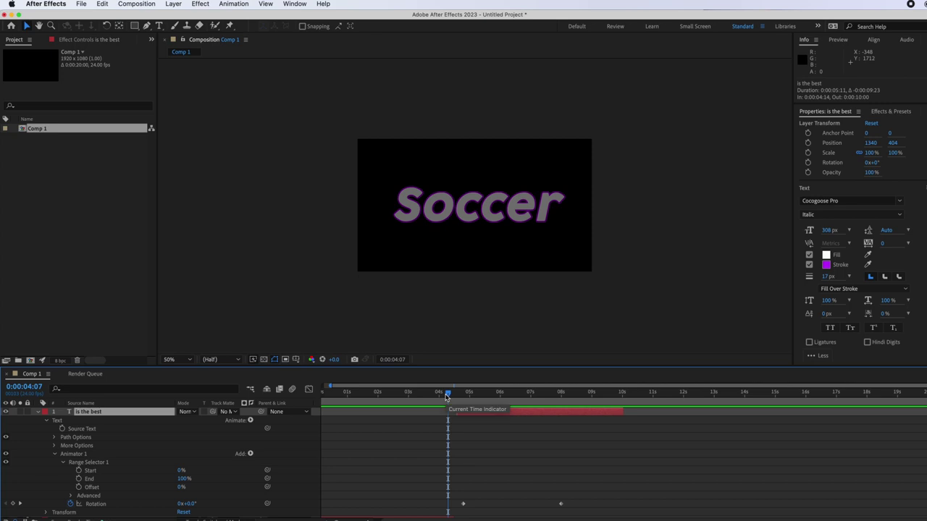
pyautogui.moveTo(446, 397); pyautogui.dragTo(624, 397)
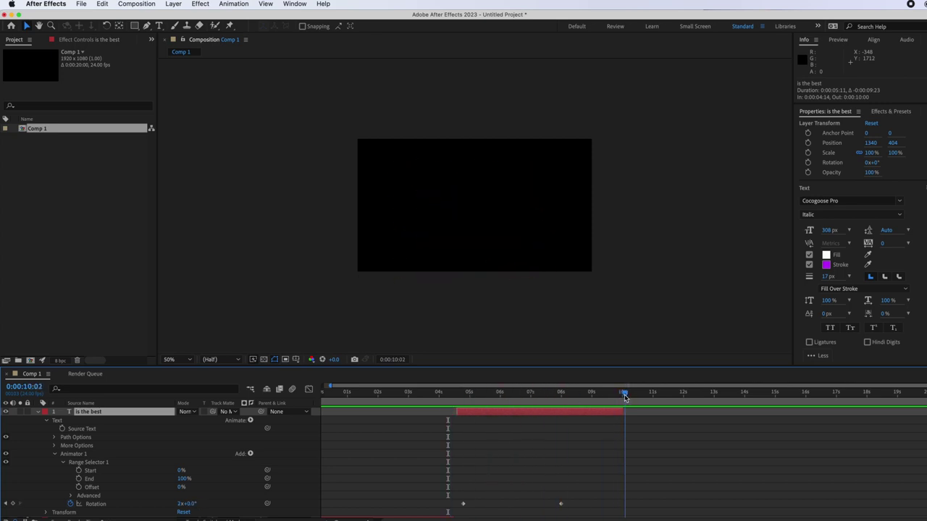
# Step: Create a 'Sport' text layer and move it to the comp centre at 1360, 664
pyautogui.click(159, 26)
pyautogui.moveTo(357, 284); pyautogui.dragTo(585, 350)
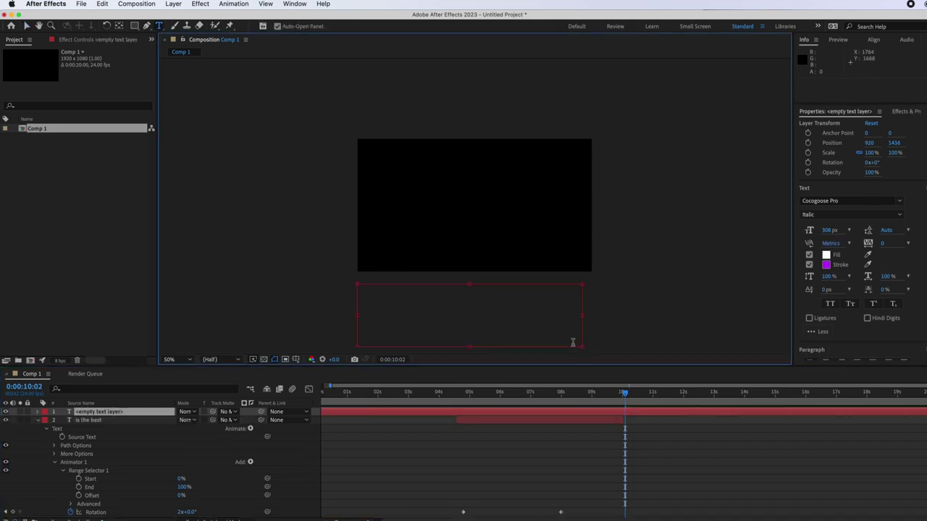
pyautogui.write('Sport')
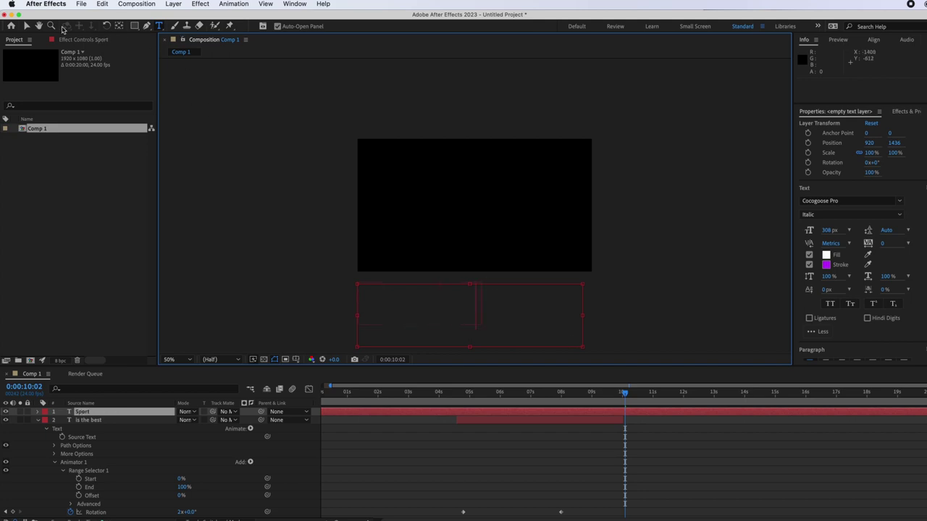
pyautogui.click(26, 26)
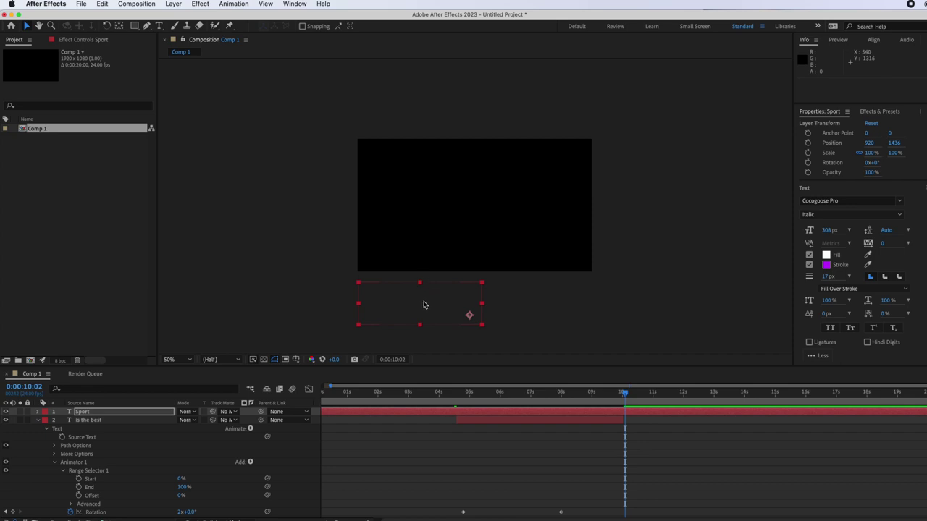
pyautogui.moveTo(423, 305); pyautogui.dragTo(477, 210)
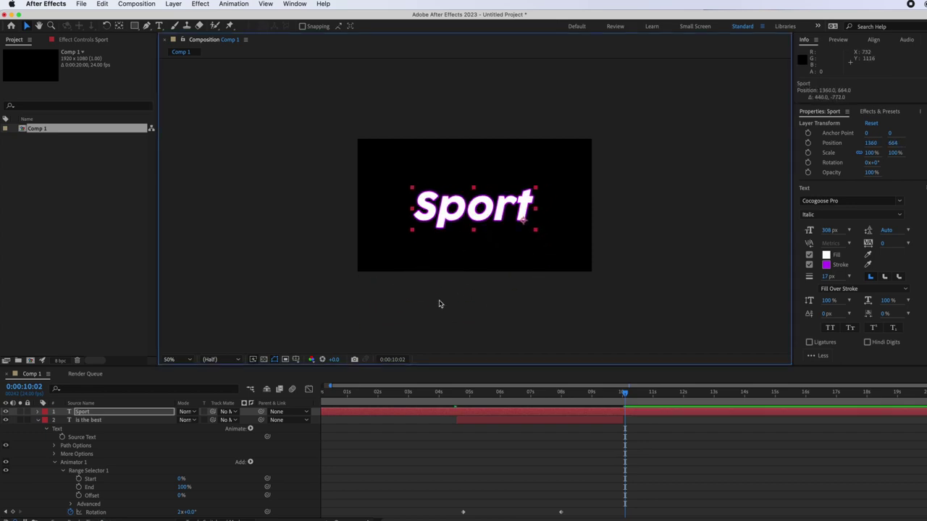
pyautogui.click(333, 414)
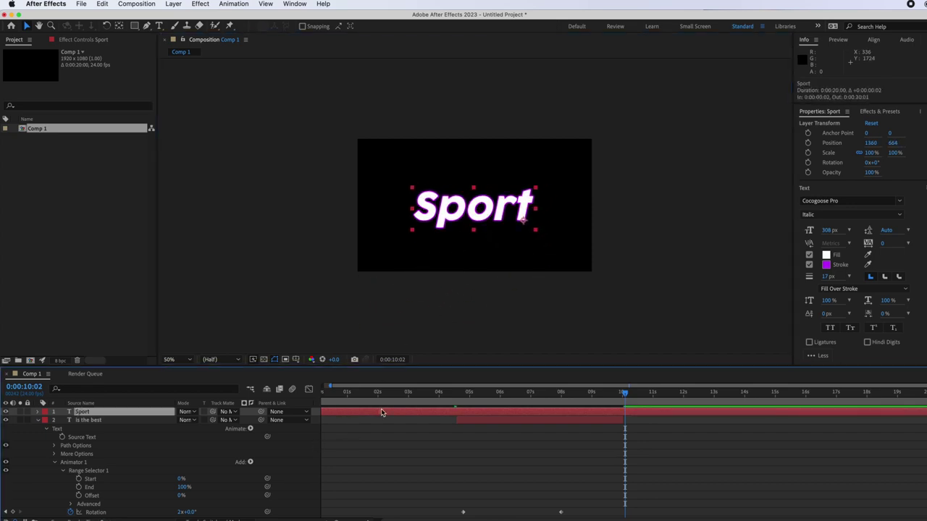
# Step: Shift the Sport layer's start to 0:00:10:02 so it runs to 0:00:20:01
pyautogui.moveTo(383, 413); pyautogui.dragTo(388, 418)
pyautogui.moveTo(329, 417); pyautogui.dragTo(642, 399)
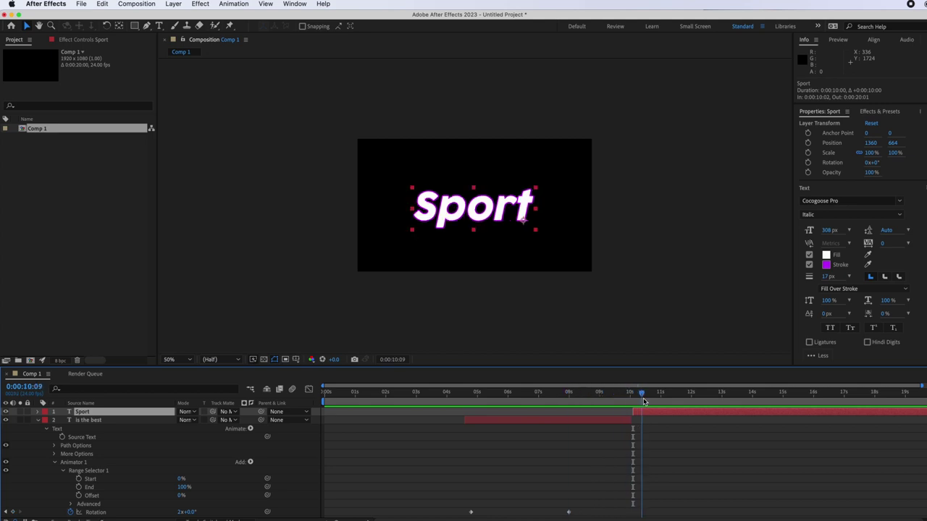
pyautogui.hscroll(1, 646, 410)
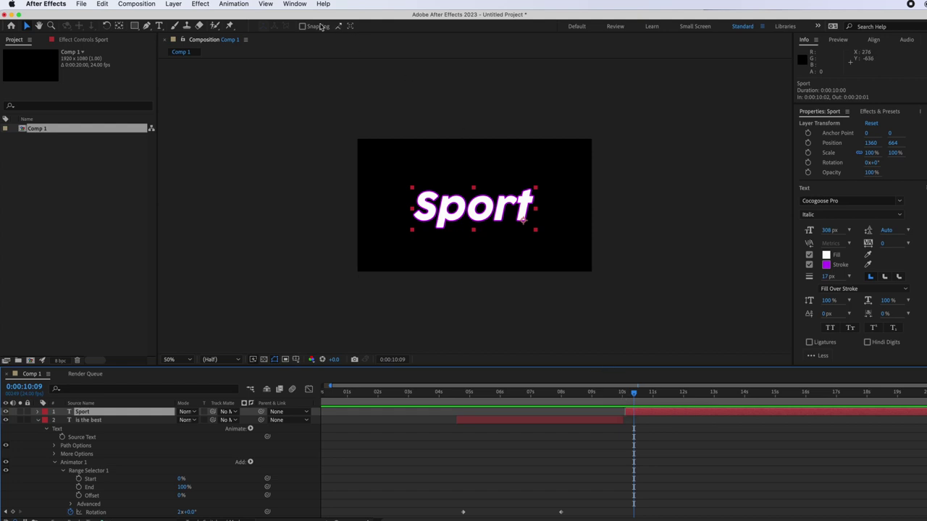
pyautogui.click(293, 5)
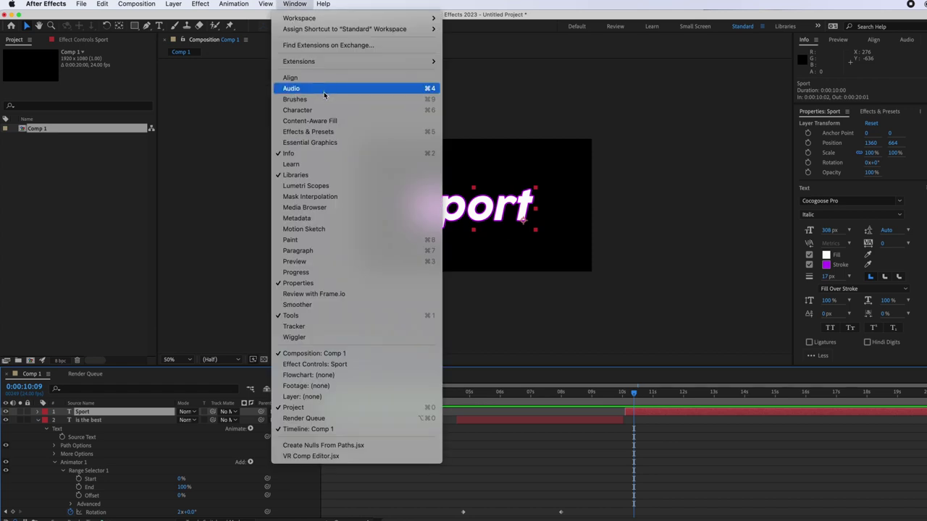
# Step: Expand Animation Presets > Text > Animate In in the Effects & Presets panel
pyautogui.click(323, 133)
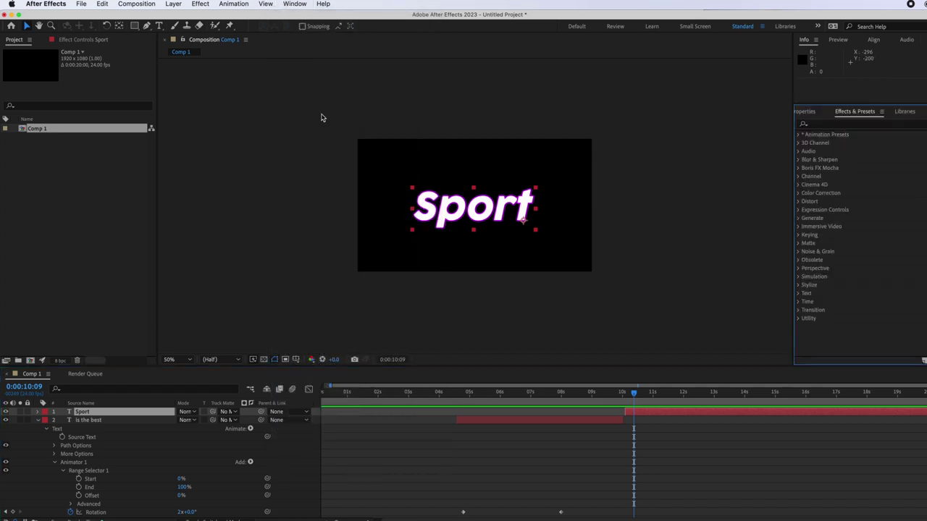
pyautogui.click(799, 136)
pyautogui.click(798, 136)
pyautogui.click(798, 135)
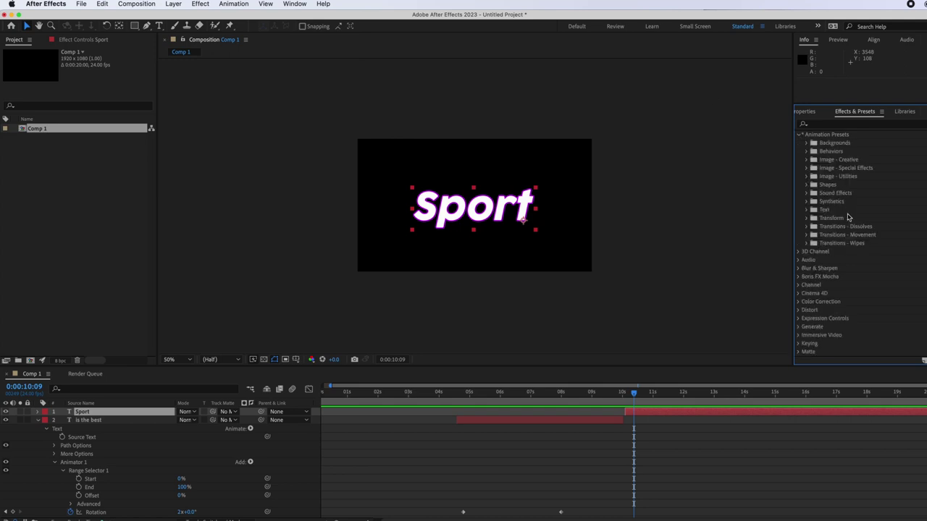
pyautogui.click(806, 210)
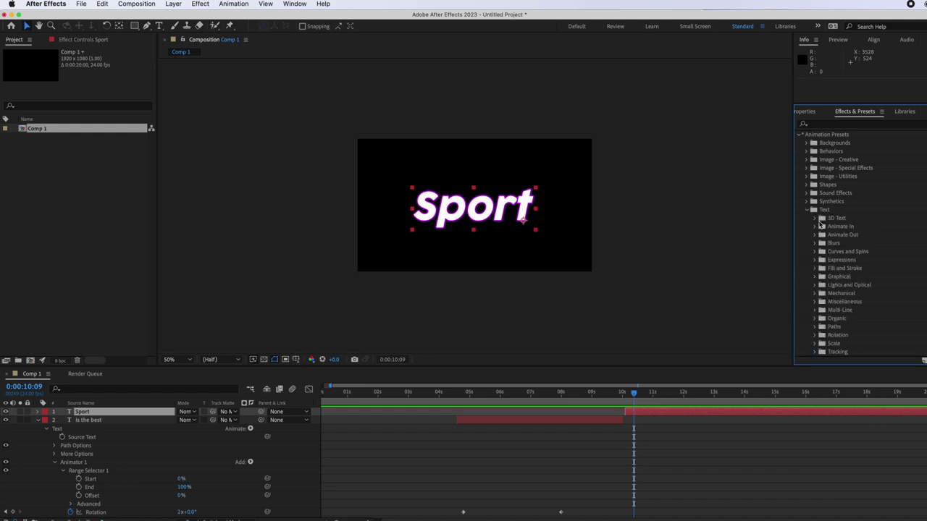
pyautogui.click(814, 227)
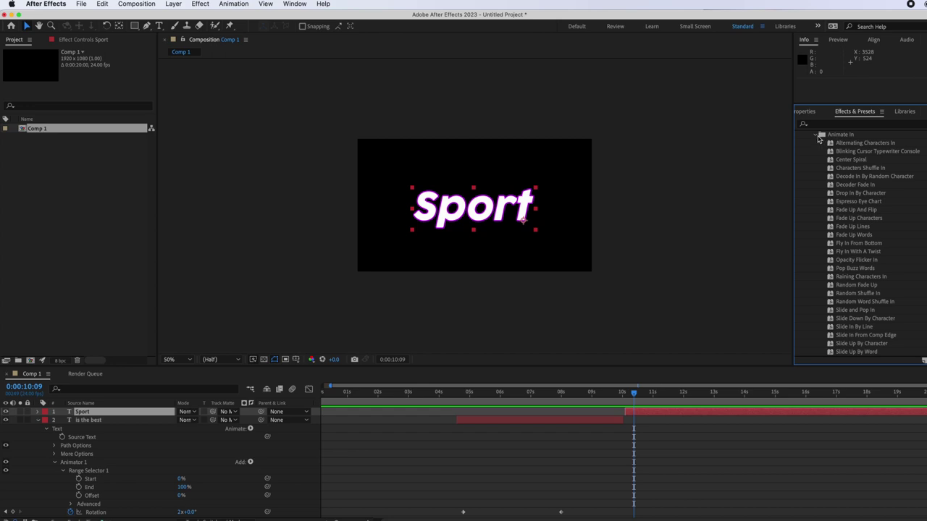
# Step: Launch Adobe Bridge on the presets library with Animation > Browse Presets
pyautogui.click(816, 135)
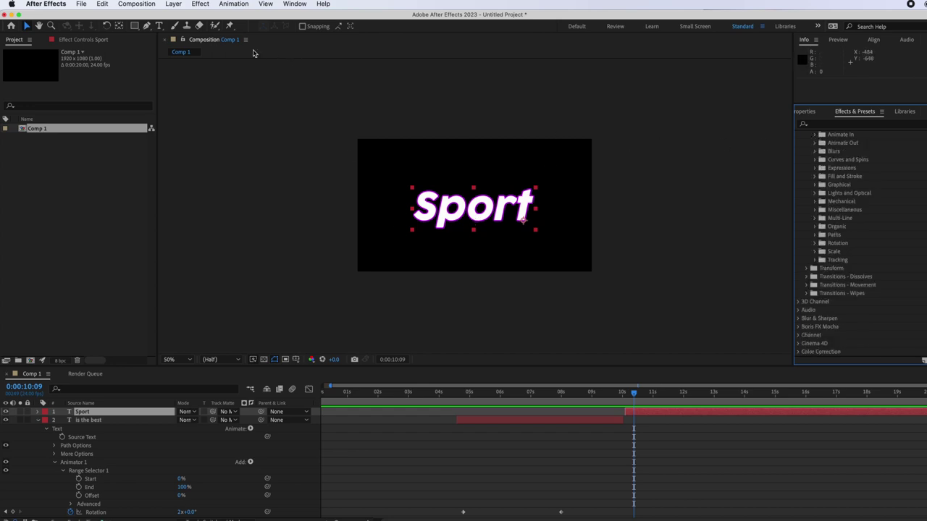
pyautogui.click(241, 5)
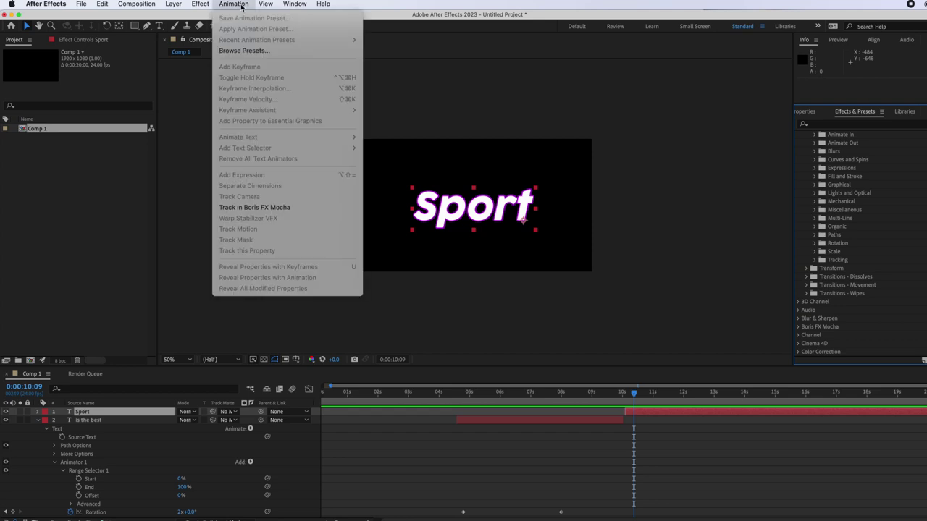
pyautogui.click(245, 51)
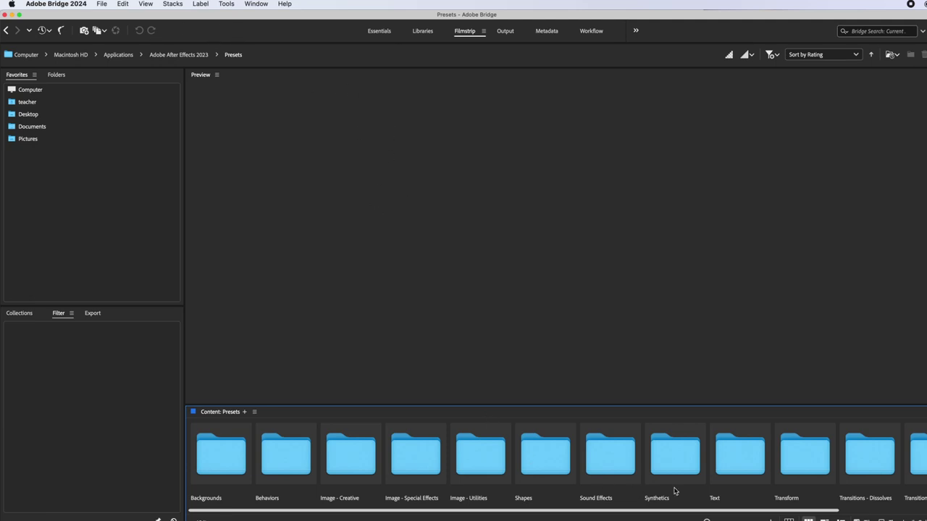
# Step: Open Text > Animate In and preview the Alternating Characters In preset
pyautogui.doubleClick(741, 472)
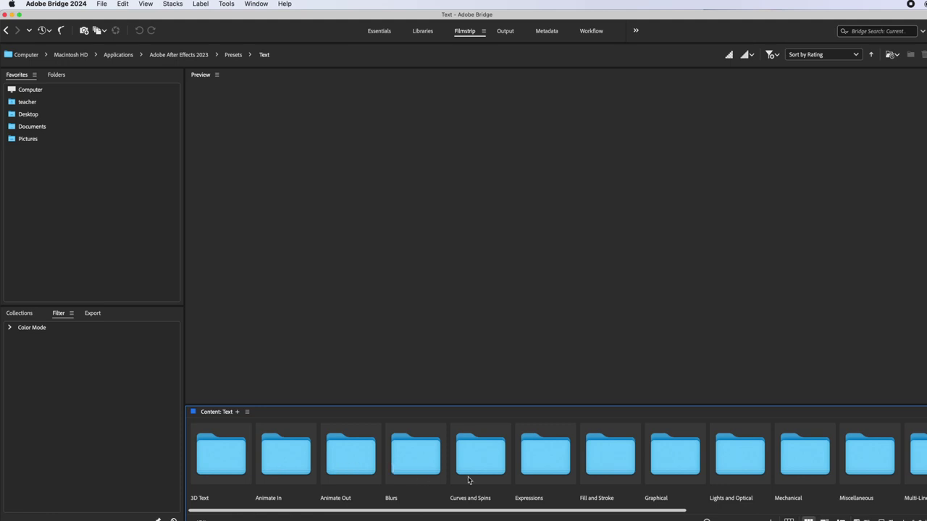
pyautogui.doubleClick(304, 463)
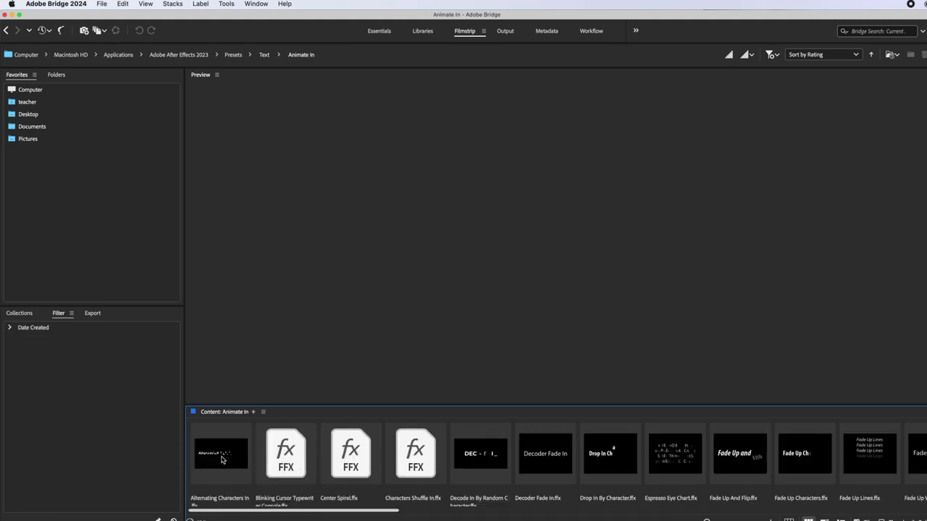
pyautogui.click(219, 466)
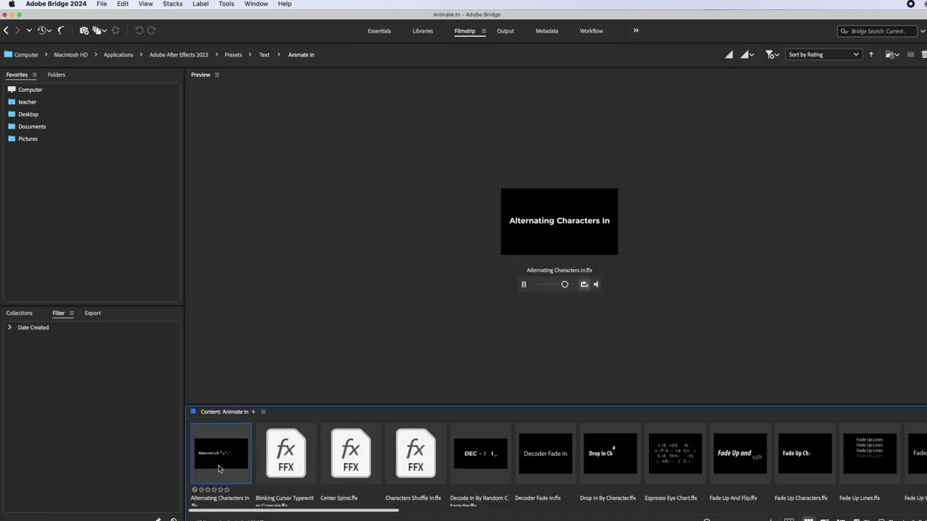
pyautogui.hscroll(2, 562, 480)
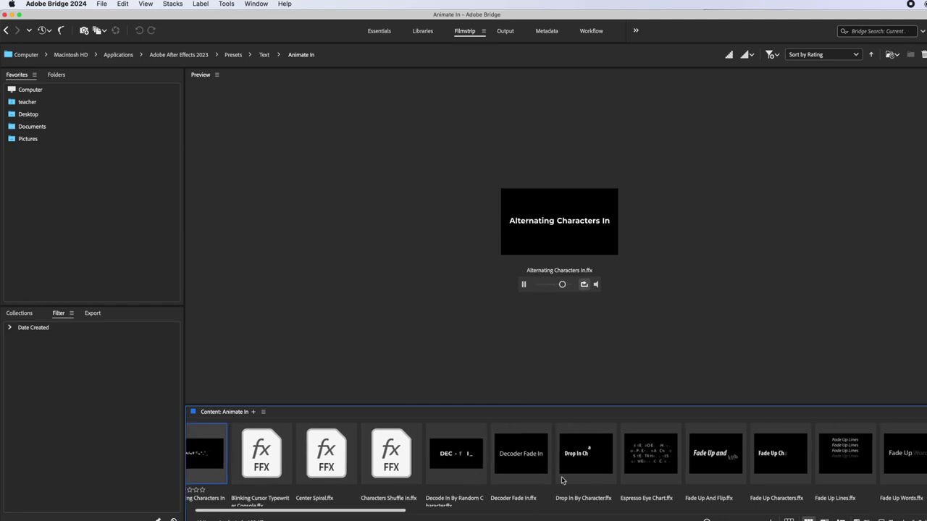
pyautogui.hscroll(10, 562, 480)
# Step: Preview Random Fade Up and Pop Buzz Words, then return to the Text folder
pyautogui.click(487, 467)
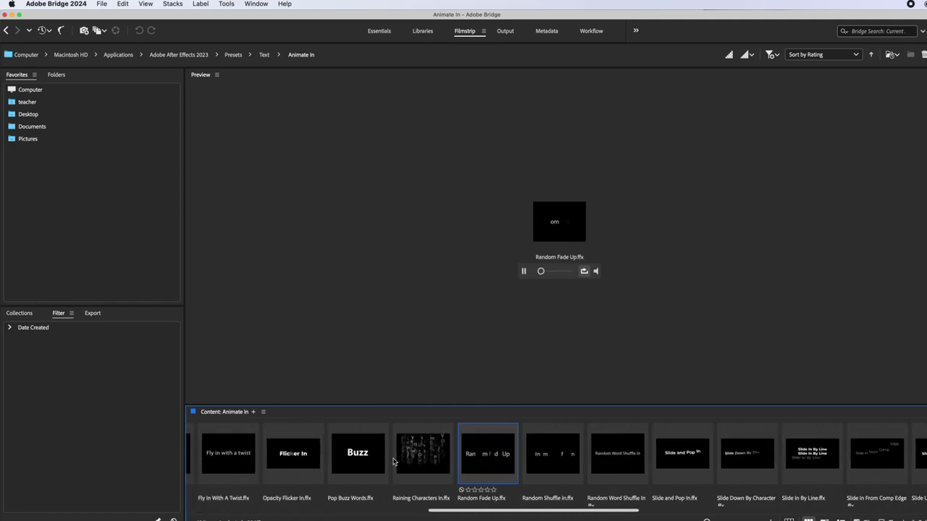
pyautogui.click(356, 459)
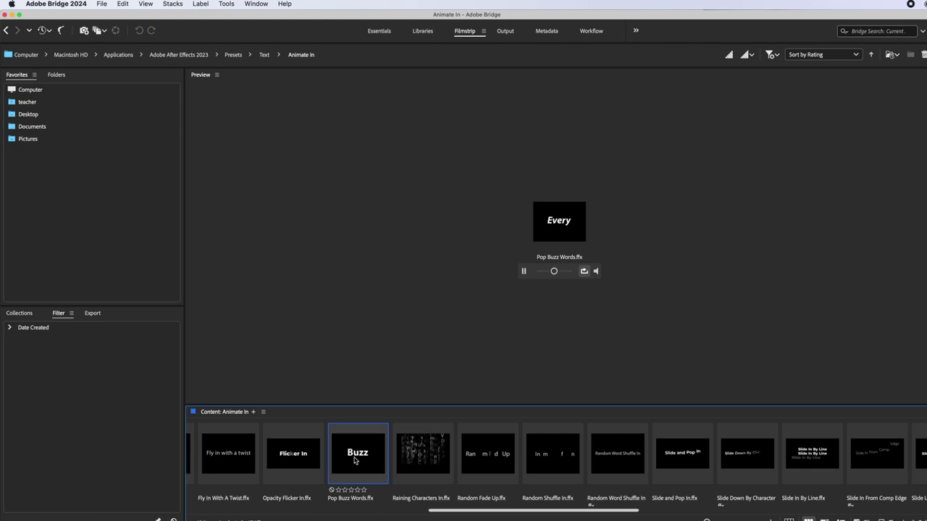
pyautogui.click(486, 469)
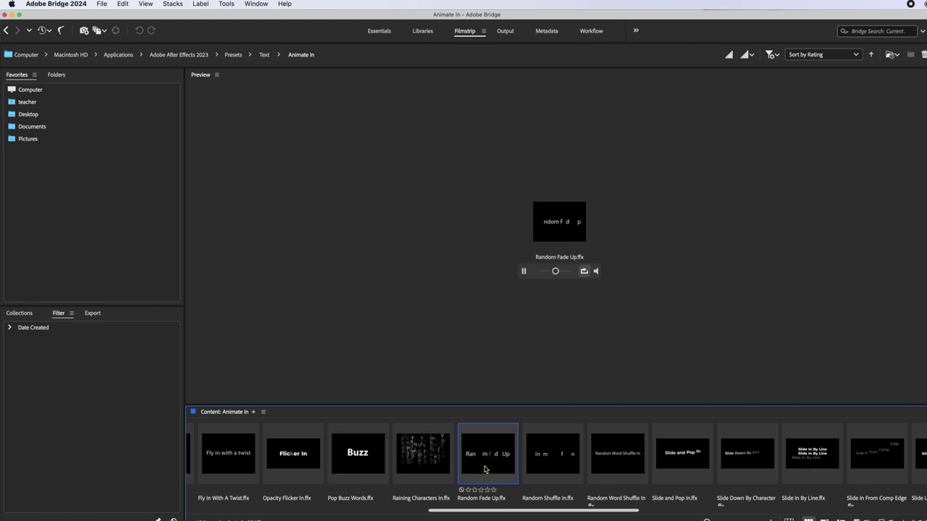
pyautogui.click(265, 55)
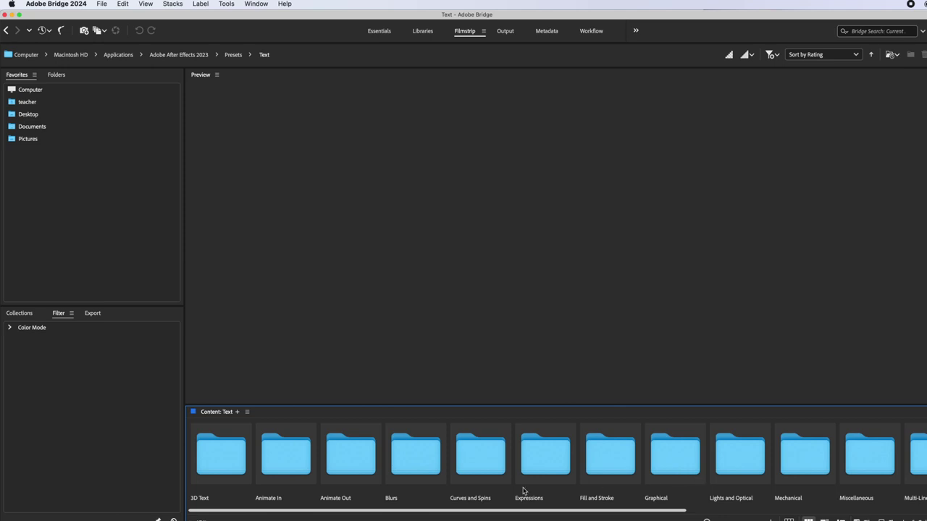
# Step: In the Fill and Stroke folder, preview Pulsing Strokes 2, then Stroke Ease Down
pyautogui.doubleClick(602, 472)
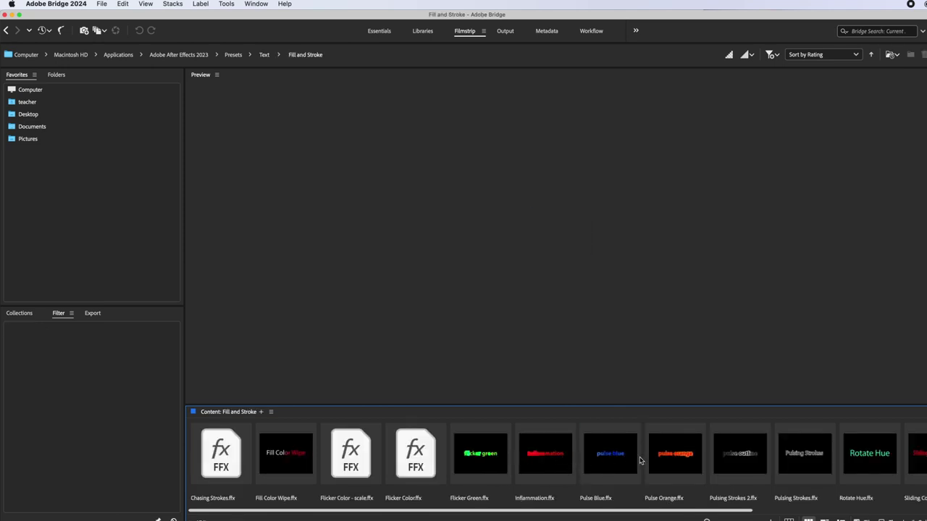
pyautogui.click(742, 463)
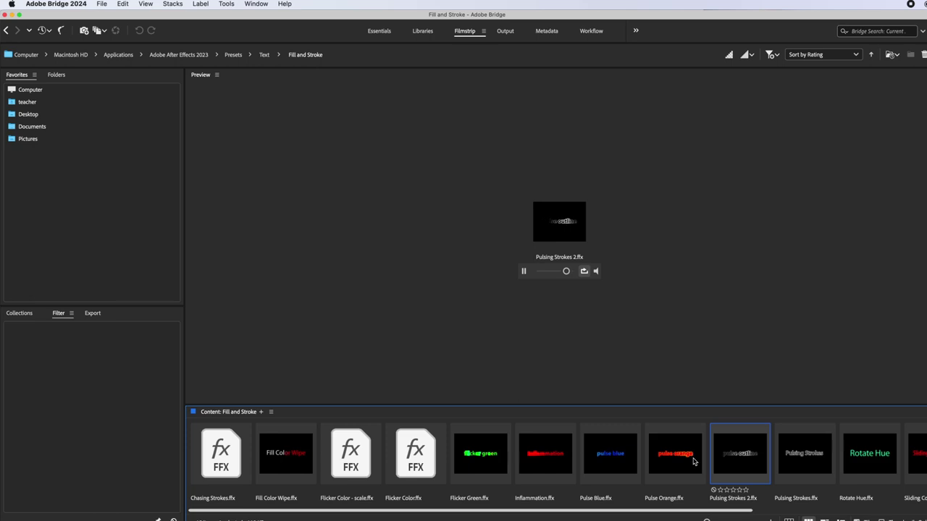
pyautogui.hscroll(5, 680, 461)
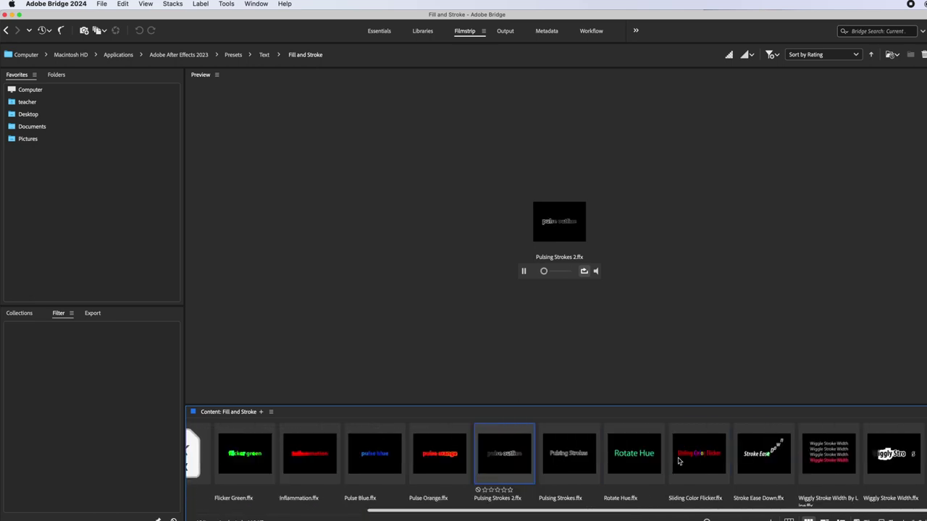
pyautogui.click(760, 464)
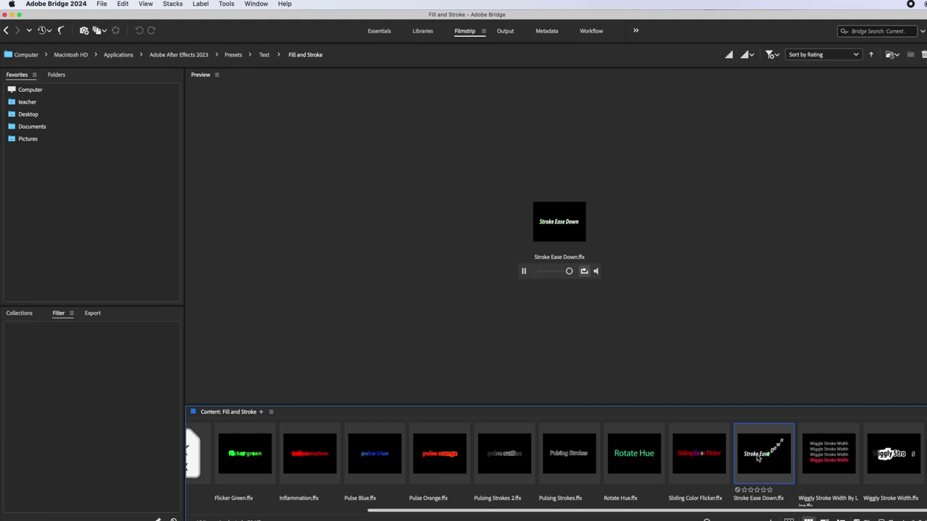
# Step: Apply Stroke Ease Down to the Sport layer and preview its animation
pyautogui.doubleClick(757, 457)
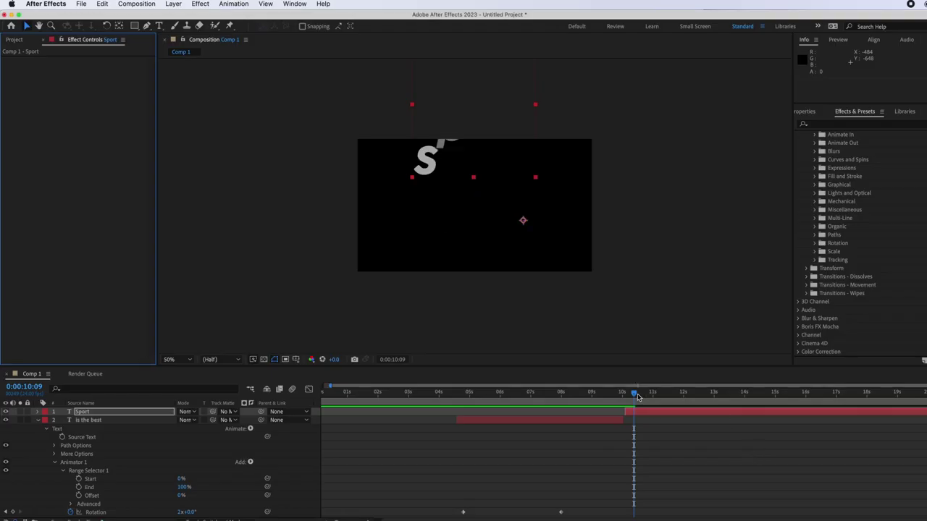
pyautogui.moveTo(635, 396); pyautogui.dragTo(623, 395)
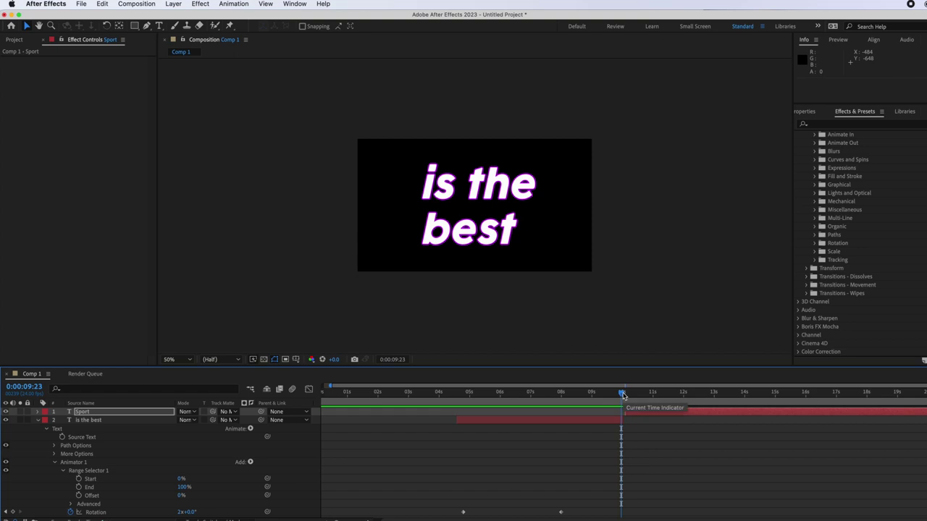
pyautogui.press('space')
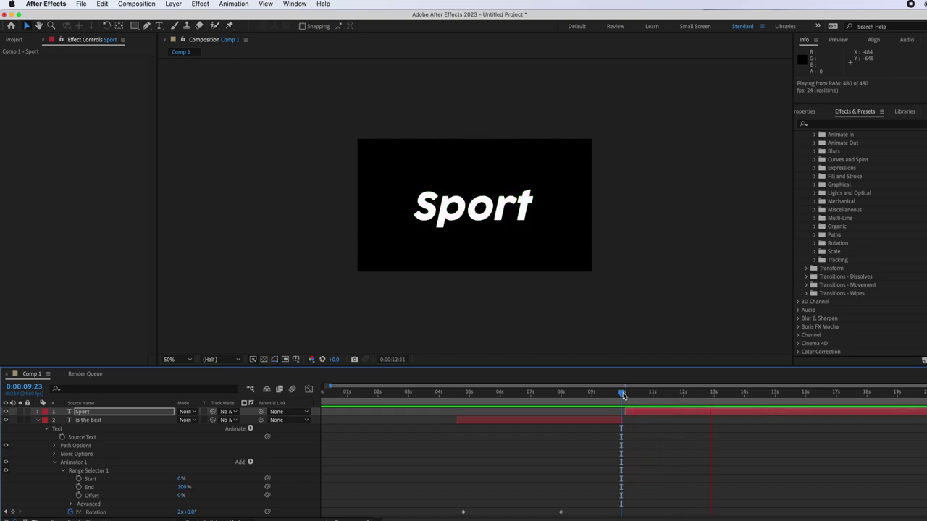
pyautogui.press('space')
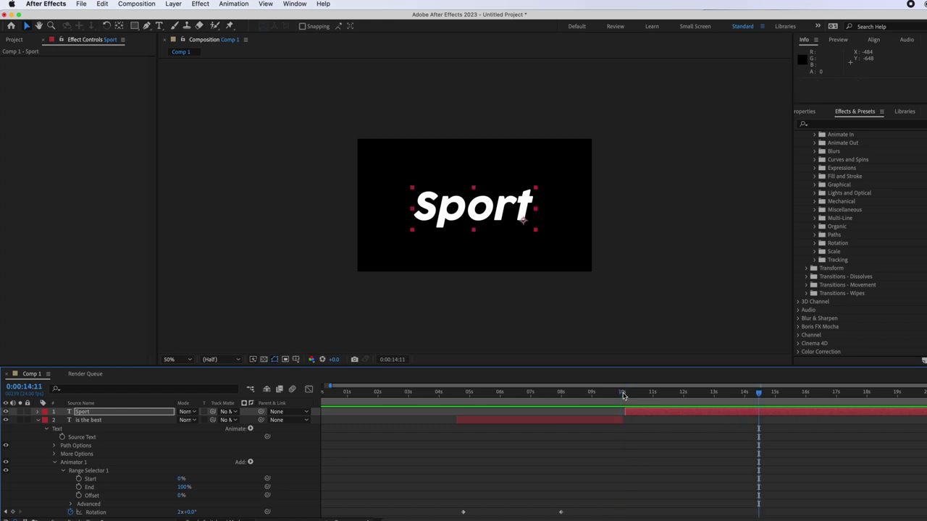
# Step: Trim the Sport layer to end at 0:00:14:12 and rewind to the comp start
pyautogui.hscroll(1, 807, 406)
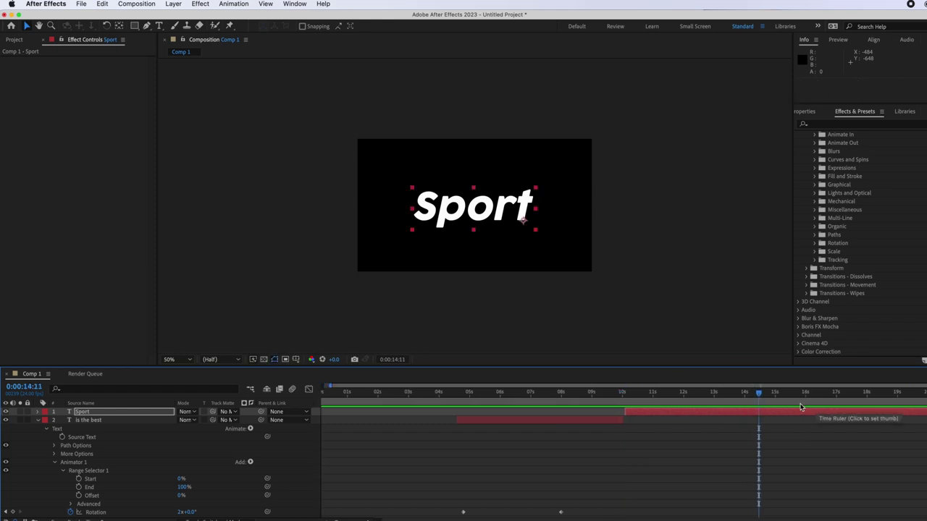
pyautogui.moveTo(924, 411); pyautogui.dragTo(760, 409)
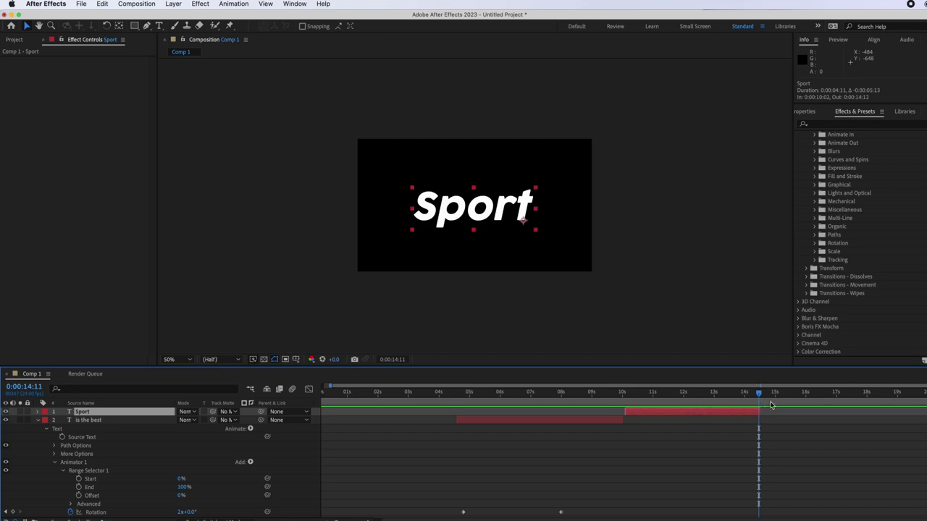
pyautogui.moveTo(662, 399); pyautogui.dragTo(323, 400)
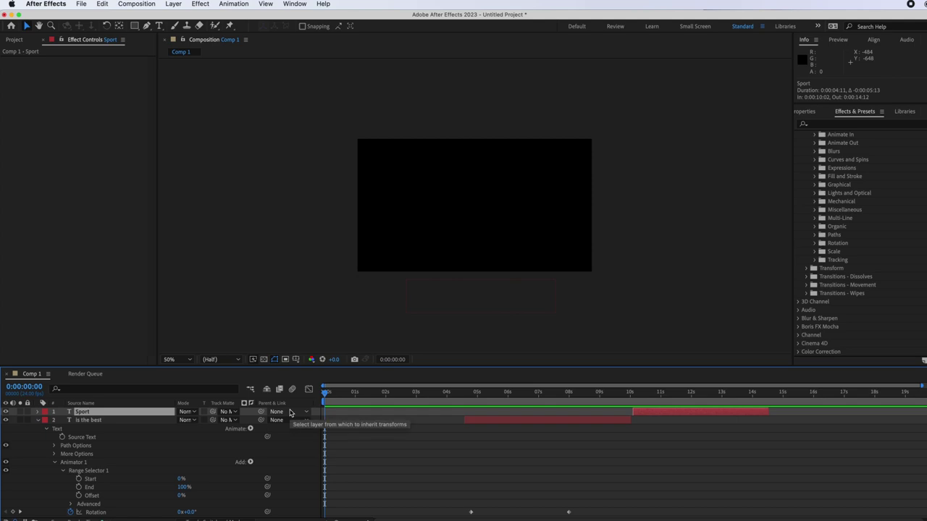
# Step: Preview the full Soccer, 'is the best', Sport animation, then collapse the 'is the best' layer
pyautogui.press('space')
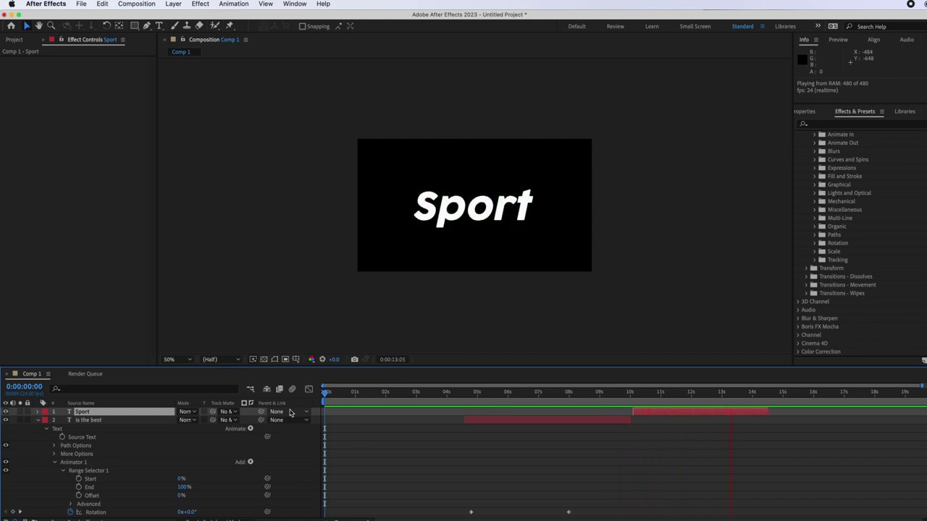
pyautogui.press('space')
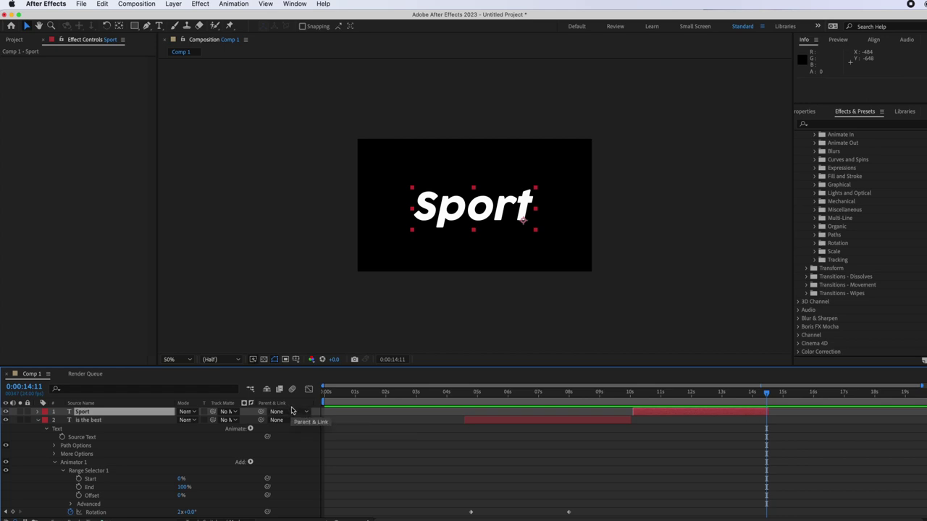
pyautogui.click(38, 422)
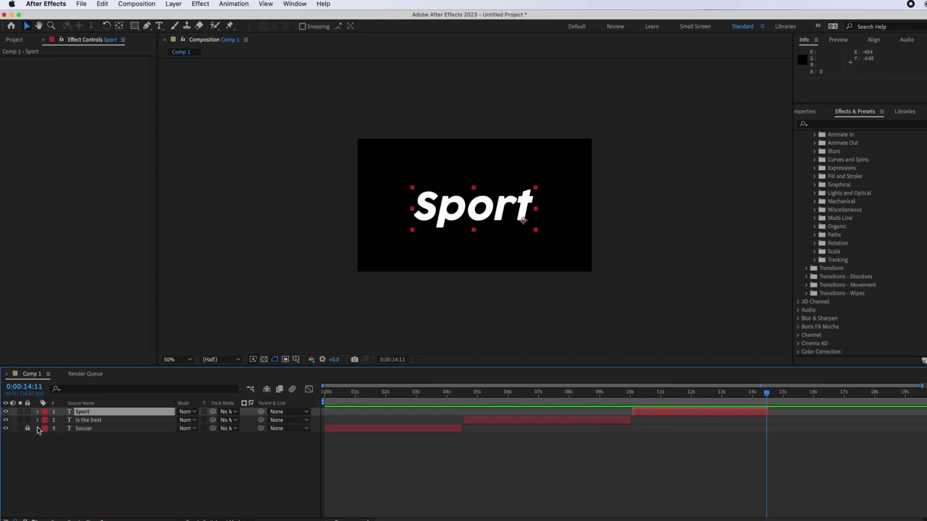